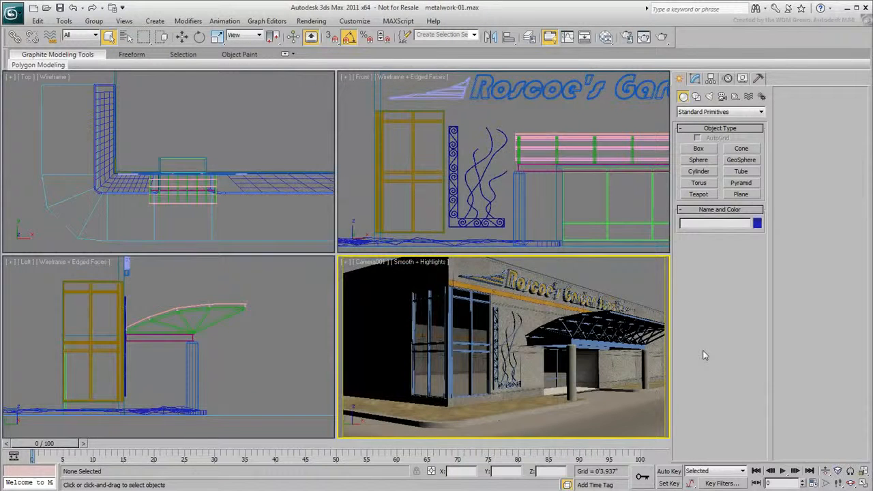
# Switch the camera viewport to Camera004 and delete the existing Mural shape from the front wall.
pyautogui.hotkey('alt', 'w')
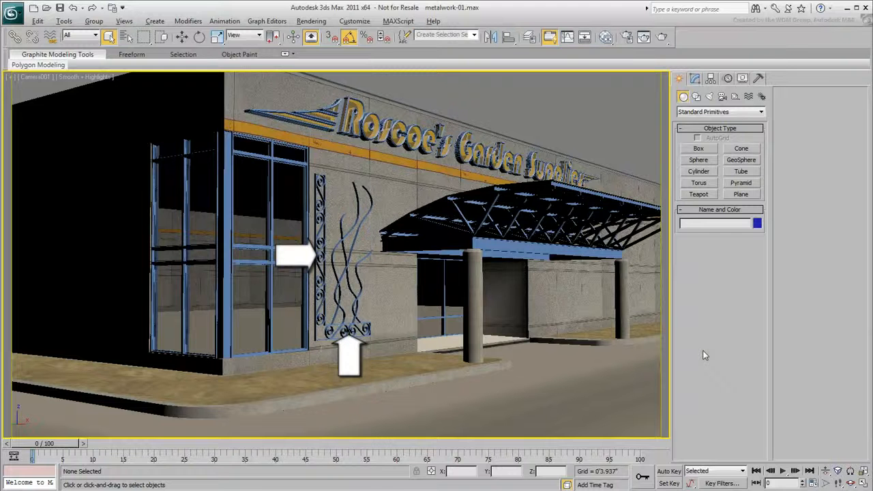
pyautogui.hotkey('alt', 'w')
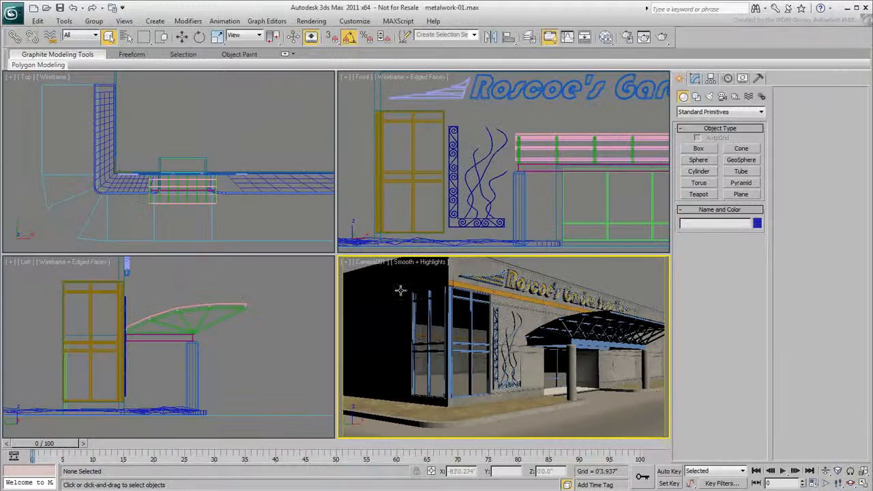
pyautogui.click(374, 262)
pyautogui.moveTo(382, 274)
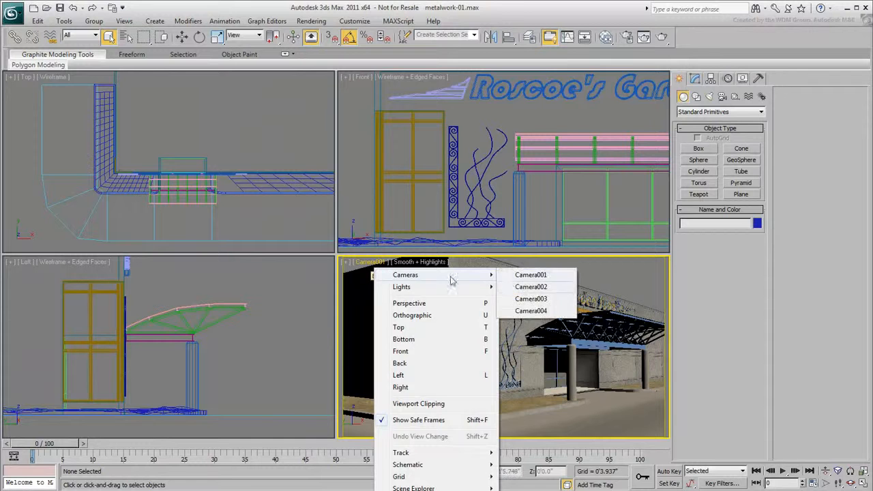
pyautogui.click(525, 312)
pyautogui.click(525, 311)
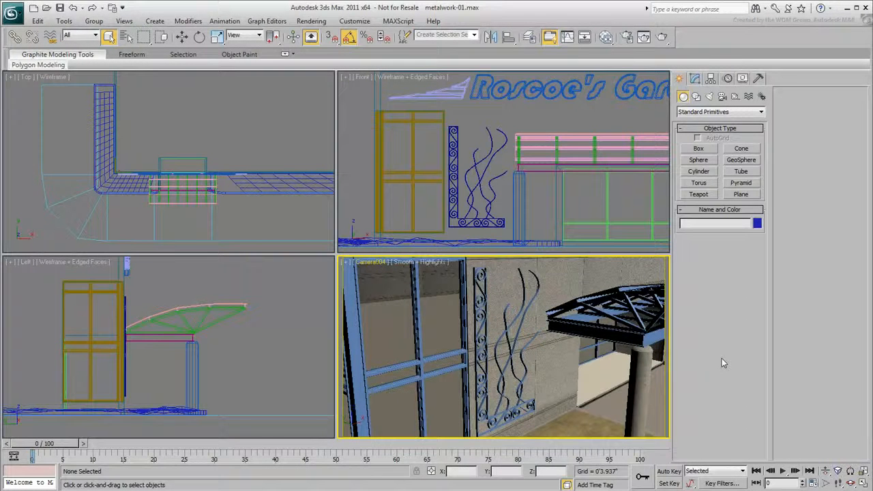
pyautogui.click(485, 222)
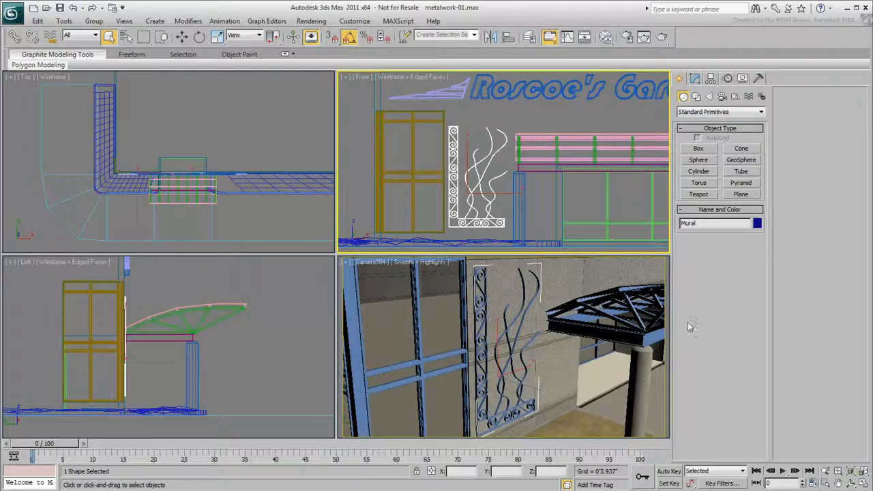
pyautogui.press('Delete')
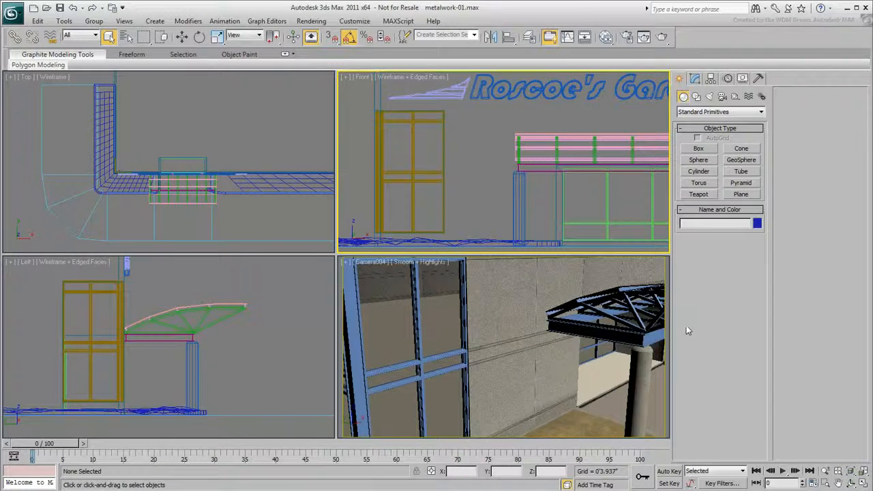
# With AutoGrid on, draw a circle of about 1'1" radius, a hexagon of about 1'7" radius and a small ellipse on the front wall.
pyautogui.click(696, 97)
pyautogui.click(698, 168)
pyautogui.click(696, 138)
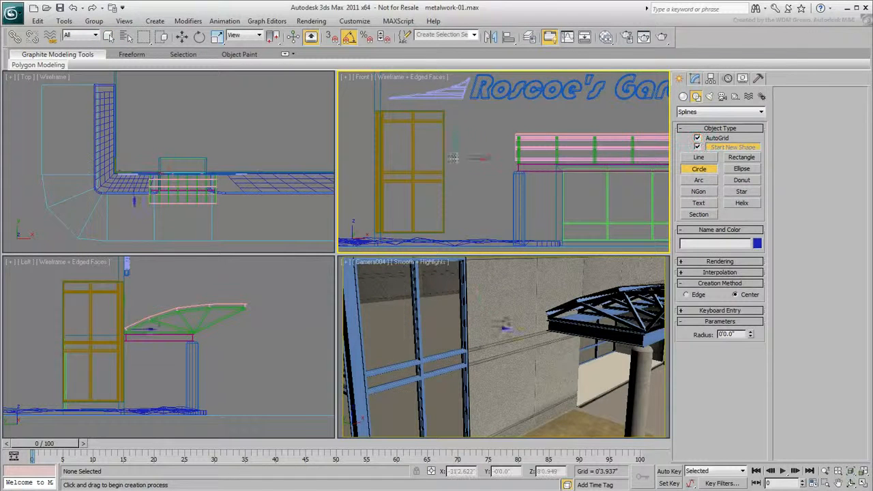
pyautogui.moveTo(463, 166)
pyautogui.mouseDown()
pyautogui.moveTo(479, 161)
pyautogui.moveTo(472, 165)
pyautogui.mouseUp()
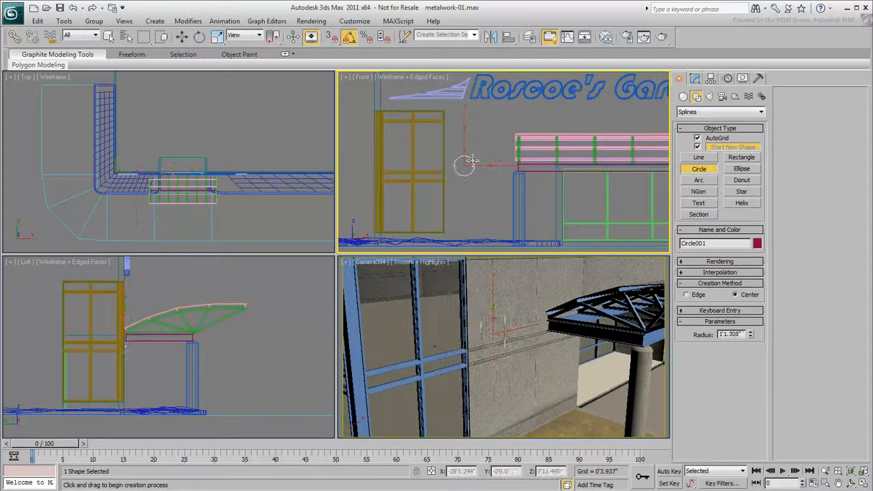
pyautogui.click(698, 191)
pyautogui.moveTo(477, 198); pyautogui.dragTo(488, 189)
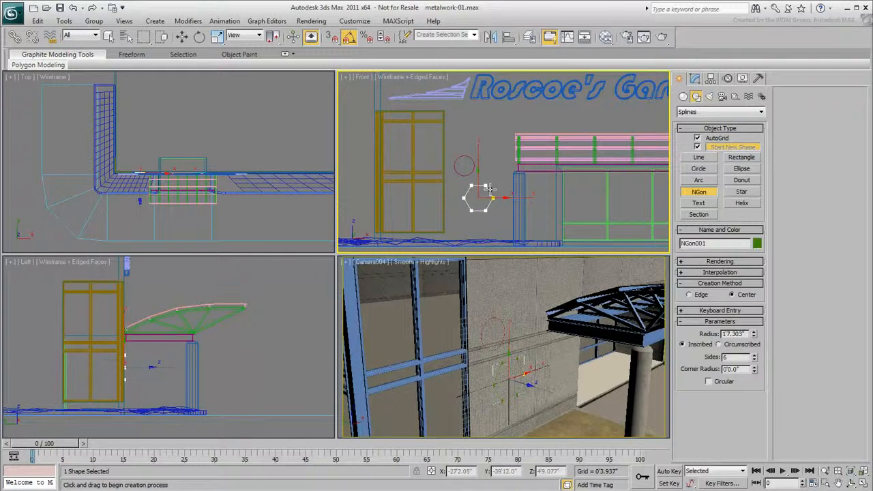
pyautogui.click(741, 169)
pyautogui.moveTo(483, 133); pyautogui.dragTo(509, 120)
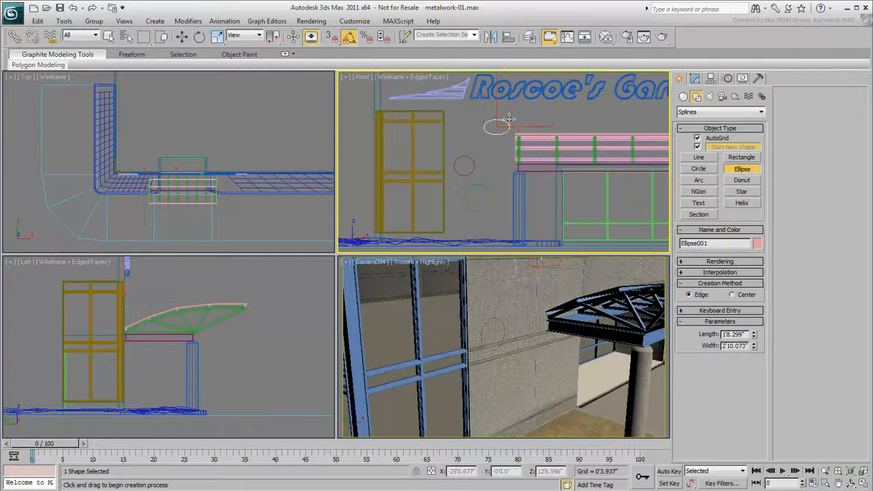
# Delete the ellipse, circle and hexagon from the front wall.
pyautogui.rightClick(492, 140)
pyautogui.press('Delete')
pyautogui.click(469, 161)
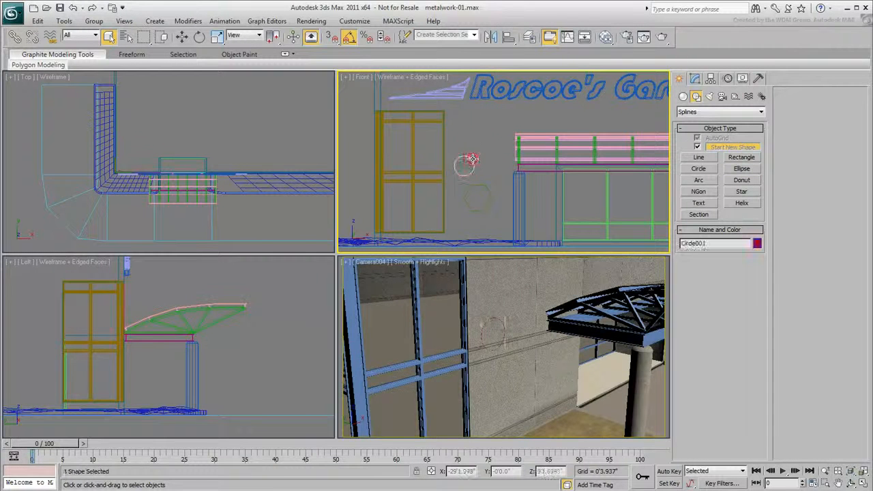
pyautogui.press('Delete')
pyautogui.click(487, 204)
pyautogui.press('Delete')
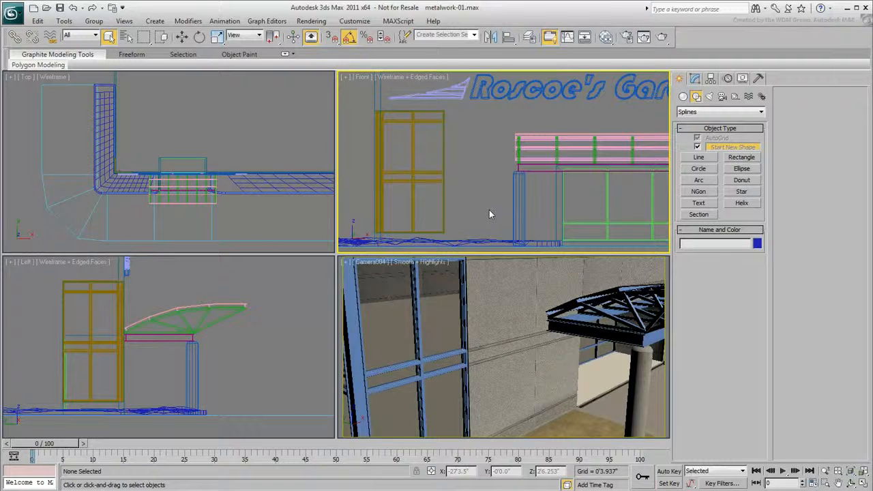
# Create a grid helper about 4'5" long and 4'10" wide on the wall with AutoGrid, and turn AutoGrid off again.
pyautogui.click(736, 97)
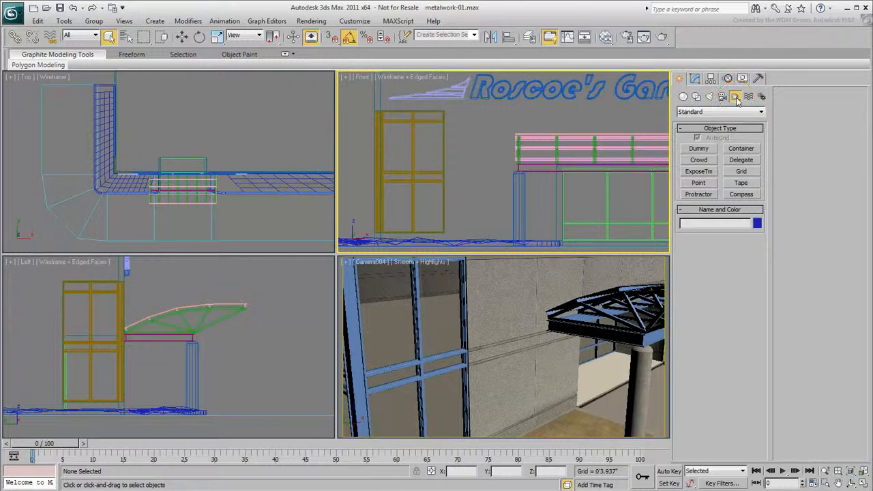
pyautogui.click(739, 172)
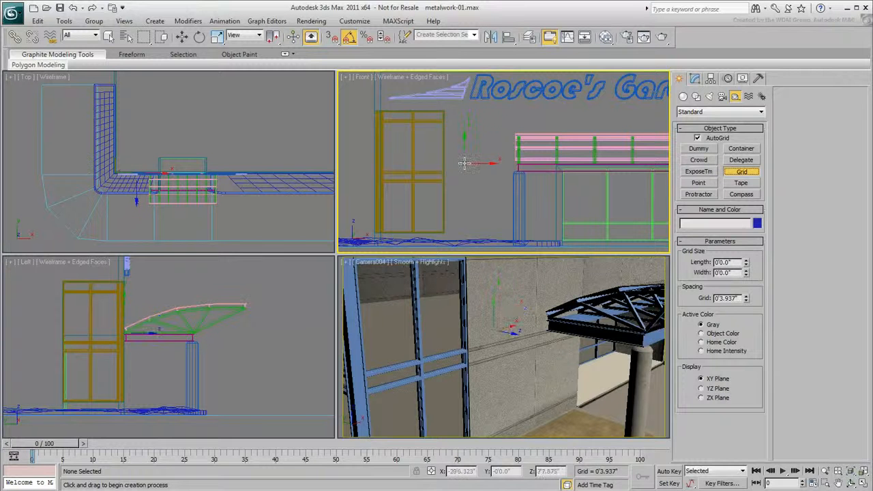
pyautogui.moveTo(463, 162); pyautogui.dragTo(507, 124)
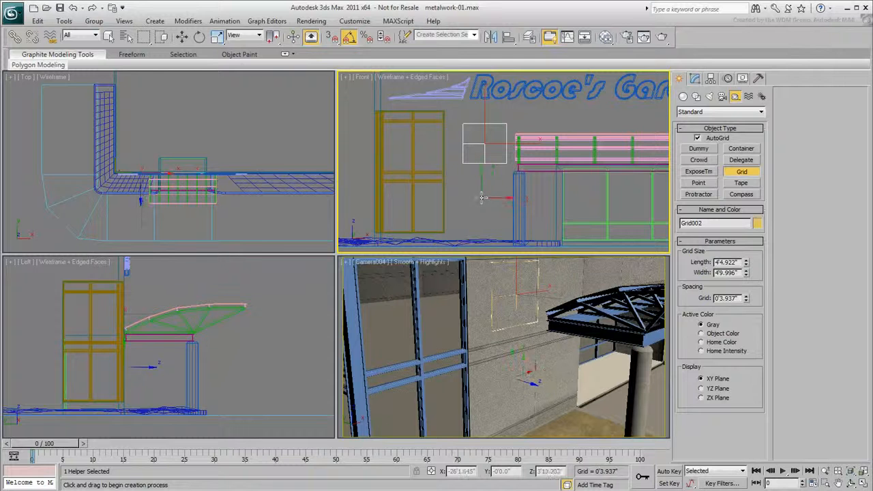
pyautogui.click(697, 138)
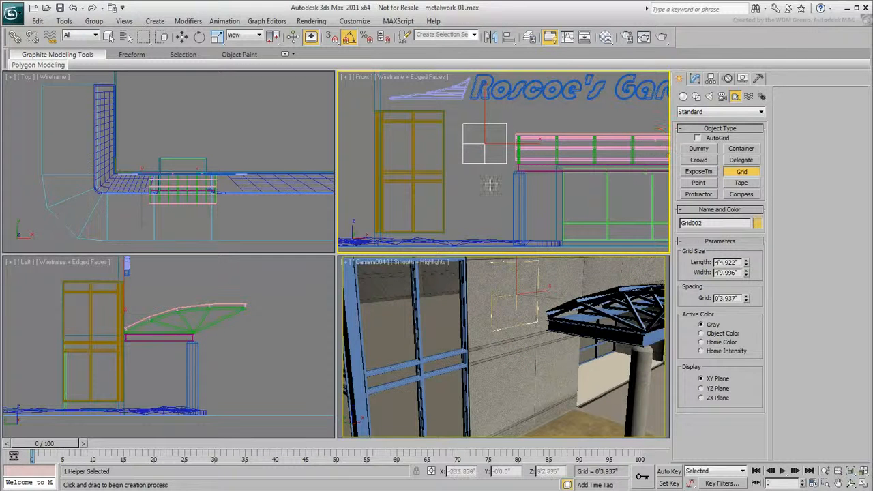
pyautogui.rightClick(476, 184)
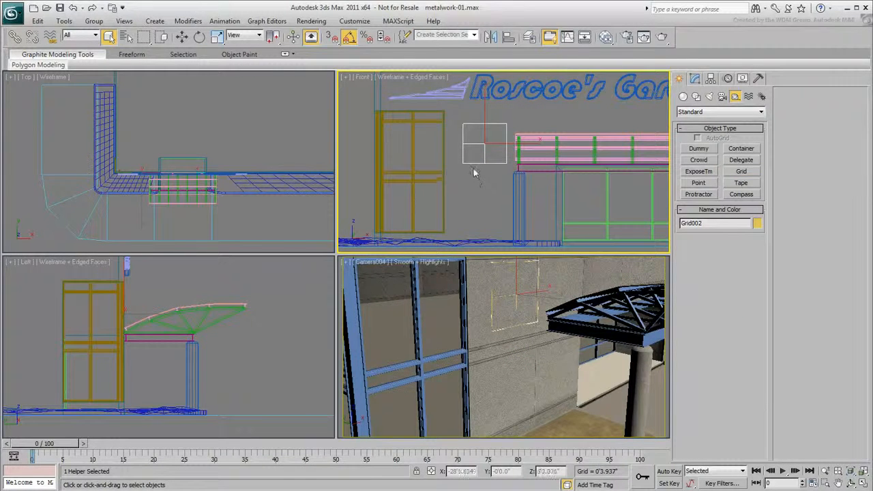
# Activate the new grid helper and move it away from the blank wall area toward the canopy's upper corner.
pyautogui.rightClick(471, 163)
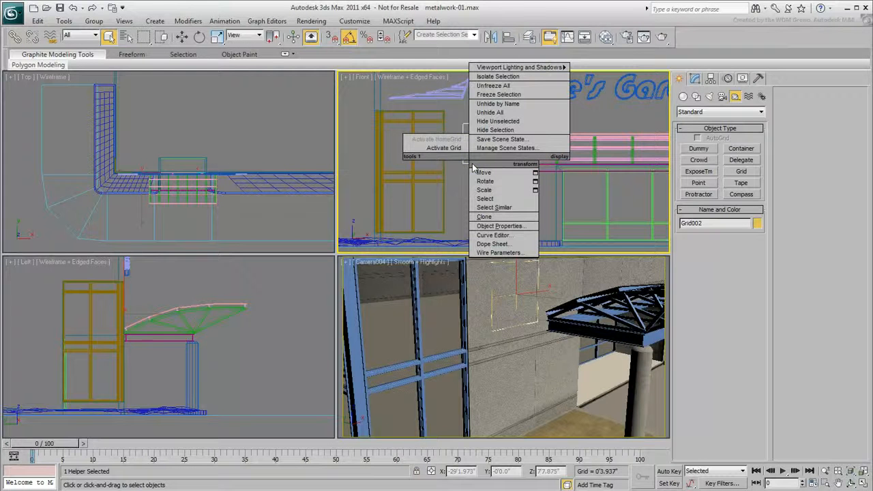
pyautogui.click(445, 148)
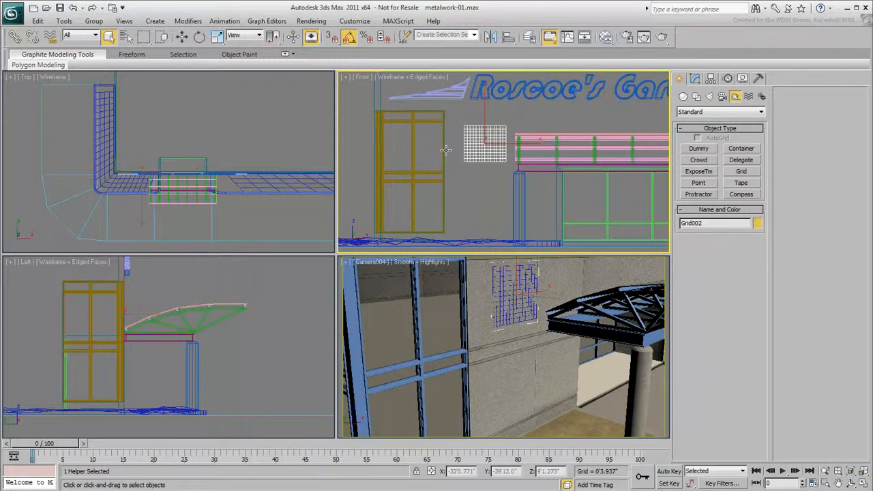
pyautogui.rightClick(483, 189)
pyautogui.click(491, 194)
pyautogui.moveTo(500, 128); pyautogui.dragTo(542, 117)
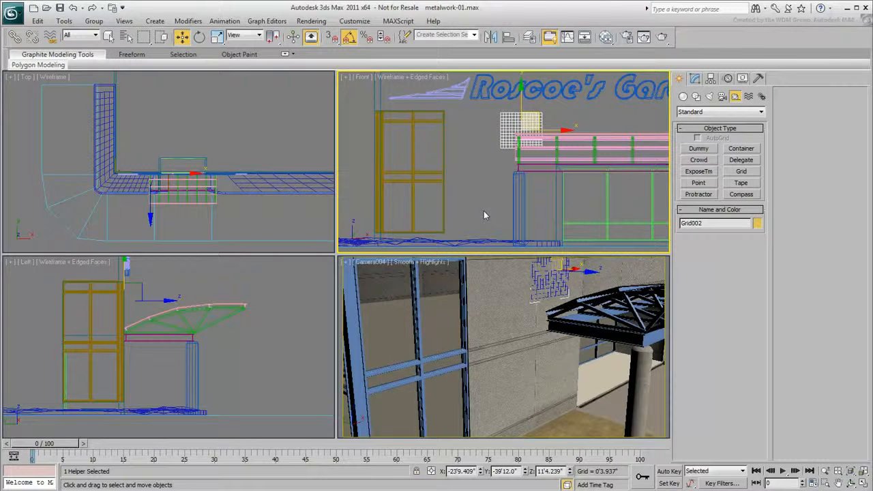
# Draw an open L-shaped line on the wall beside the window, with a tall vertical leg and a horizontal leg about 5'11" long.
pyautogui.click(696, 96)
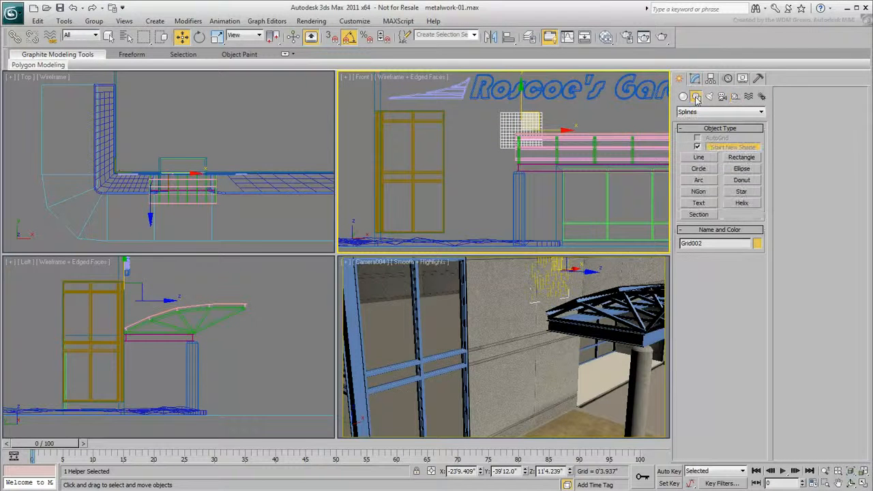
pyautogui.click(697, 157)
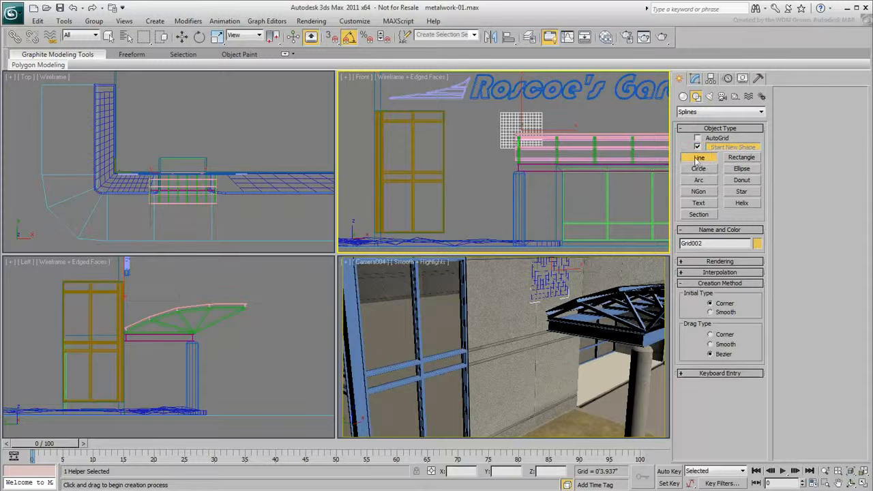
pyautogui.click(450, 127)
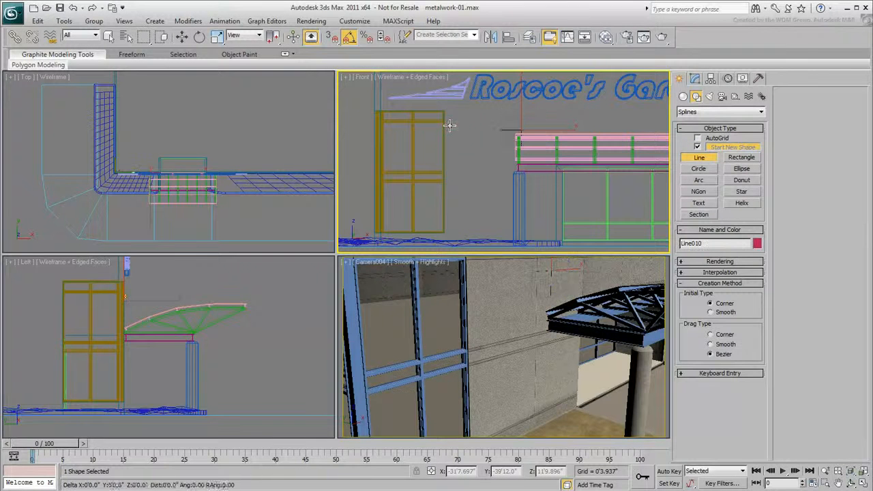
pyautogui.click(452, 225)
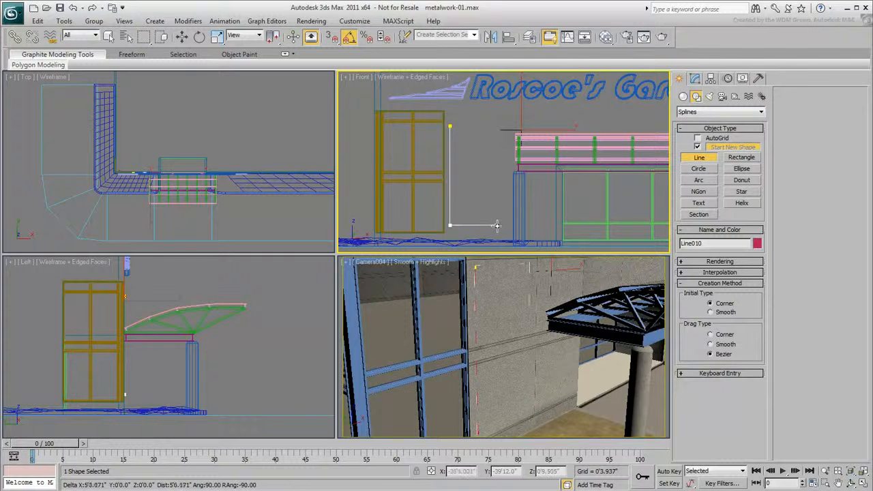
pyautogui.click(502, 225)
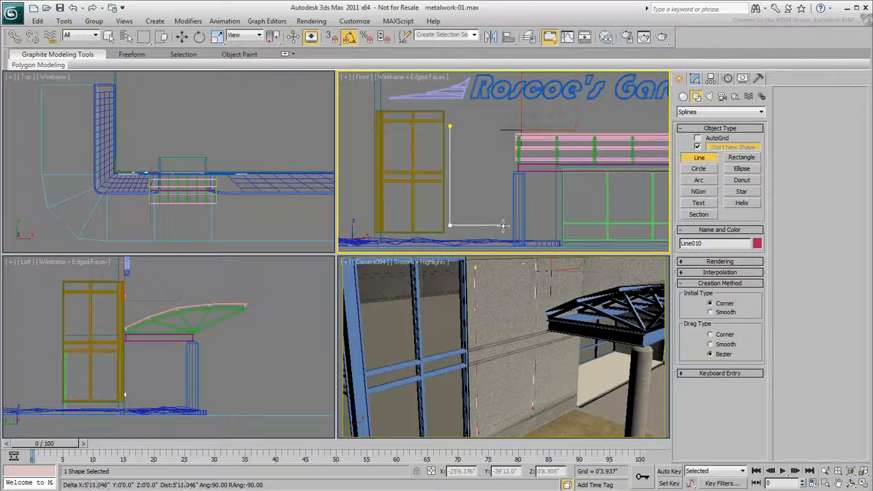
pyautogui.rightClick(491, 183)
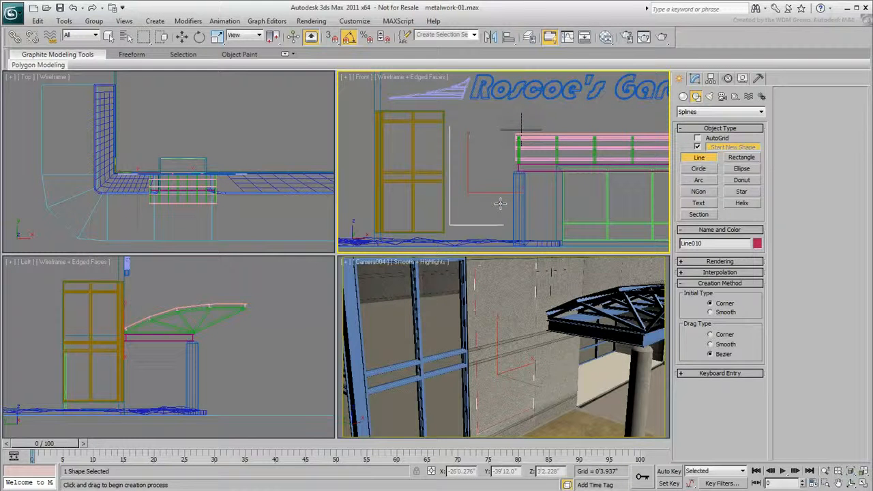
# Outline the L-shaped spline inward to form a closed, narrow L-shaped frame.
pyautogui.click(695, 78)
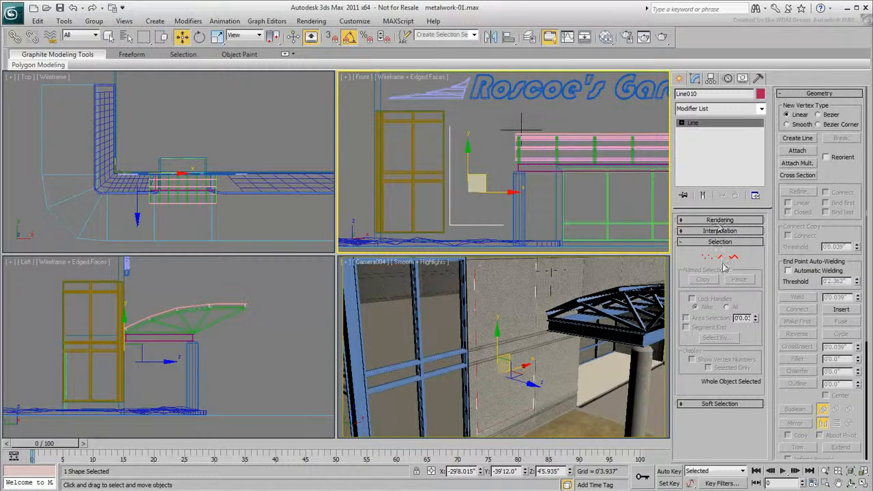
pyautogui.click(733, 258)
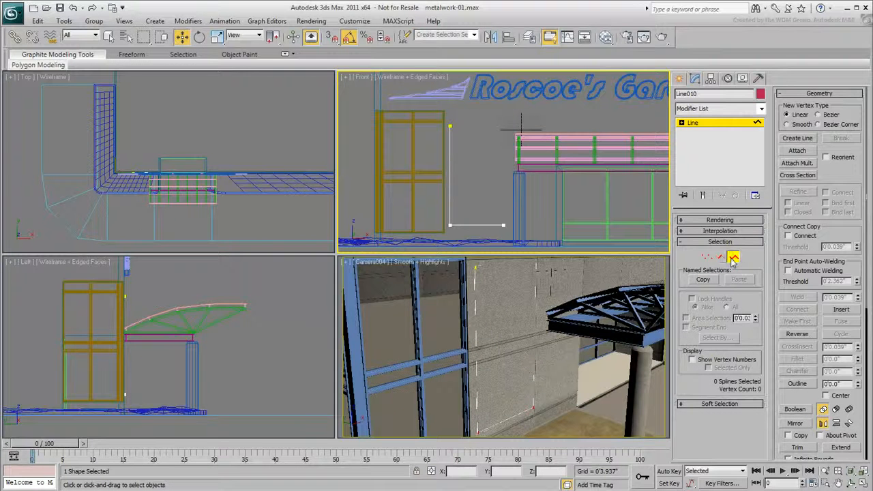
pyautogui.click(796, 383)
pyautogui.moveTo(474, 226); pyautogui.dragTo(476, 218)
# Add a five-point zigzag line to the same shape, rising from the frame's lower leg near the inner corner.
pyautogui.hotkey('alt', 'w')
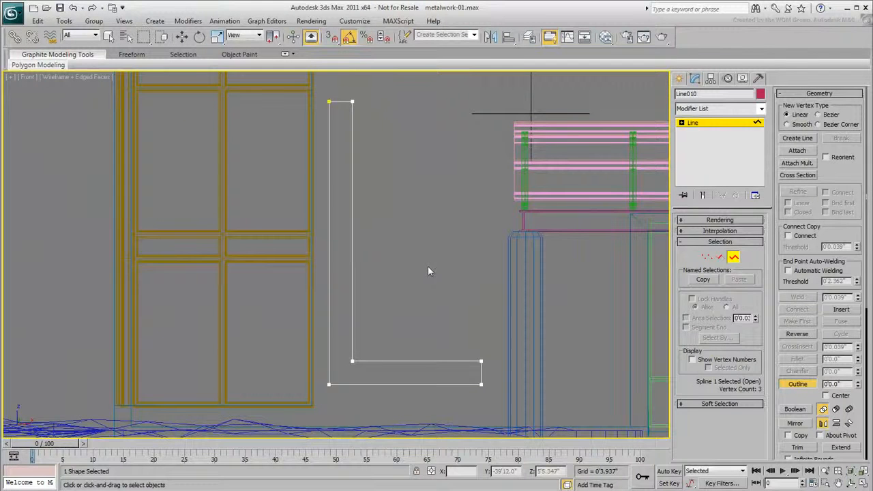
pyautogui.click(797, 138)
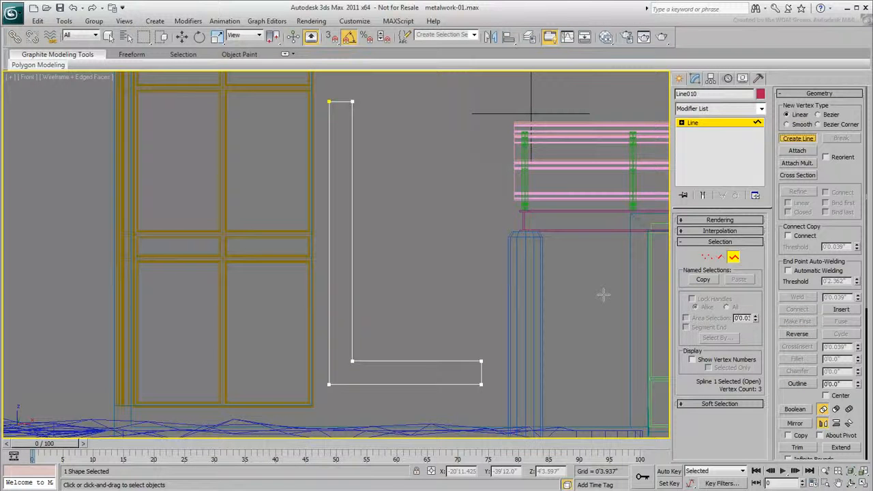
pyautogui.click(369, 362)
pyautogui.click(390, 314)
pyautogui.click(372, 247)
pyautogui.click(450, 197)
pyautogui.click(424, 122)
pyautogui.rightClick(438, 273)
# Add a seven-point zigzag line to the shape, starting just beside the first one and climbing toward the canopy.
pyautogui.click(393, 362)
pyautogui.click(405, 339)
pyautogui.click(372, 313)
pyautogui.click(429, 263)
pyautogui.click(464, 197)
pyautogui.click(492, 163)
pyautogui.click(462, 127)
pyautogui.rightClick(443, 344)
# Add a six-point zigzag line rising from past the middle of the lower leg to about two-thirds of the frame's height.
pyautogui.click(436, 362)
pyautogui.click(455, 320)
pyautogui.click(422, 302)
pyautogui.click(421, 241)
pyautogui.click(392, 198)
pyautogui.click(412, 182)
pyautogui.rightClick(456, 372)
# Add a fourth, six-point zigzag line from near the end of the lower leg toward the column, and finish line creation.
pyautogui.click(458, 361)
pyautogui.click(428, 334)
pyautogui.click(475, 291)
pyautogui.click(449, 259)
pyautogui.click(492, 243)
pyautogui.click(497, 232)
pyautogui.rightClick(502, 286)
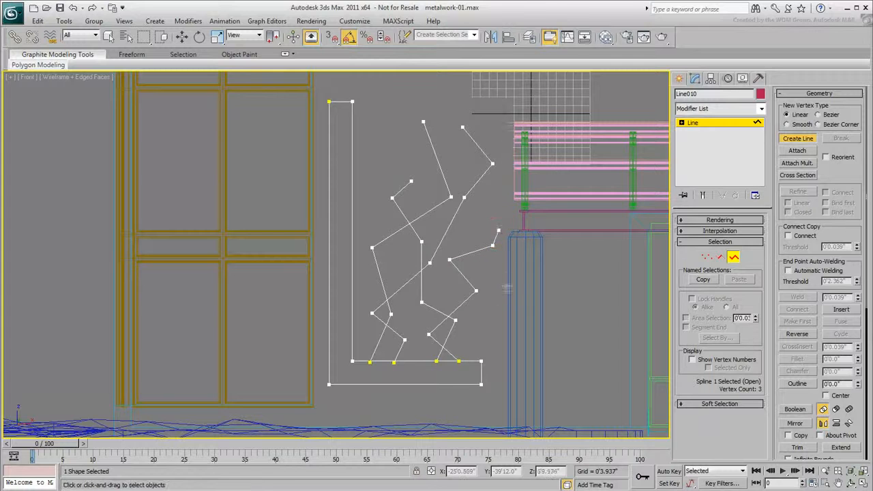
pyautogui.rightClick(491, 316)
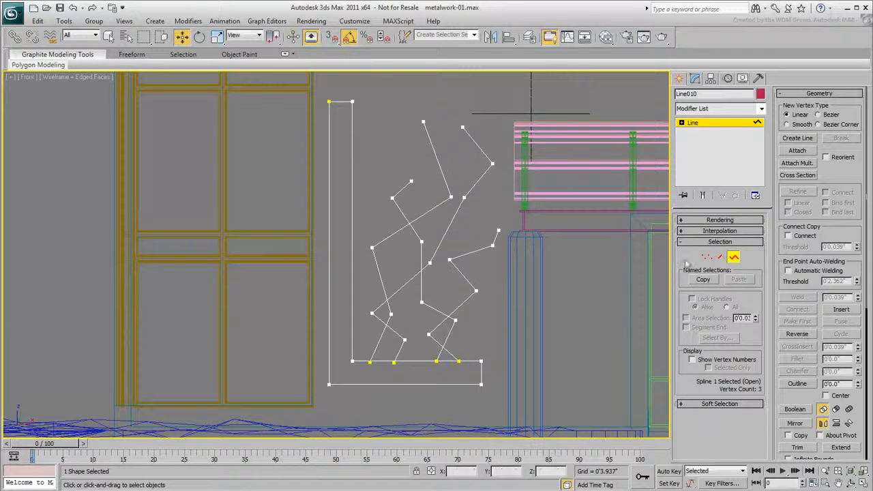
# Select all zigzag vertices above the frame's lower leg and convert them to Bezier.
pyautogui.click(707, 257)
pyautogui.moveTo(544, 85); pyautogui.dragTo(359, 351)
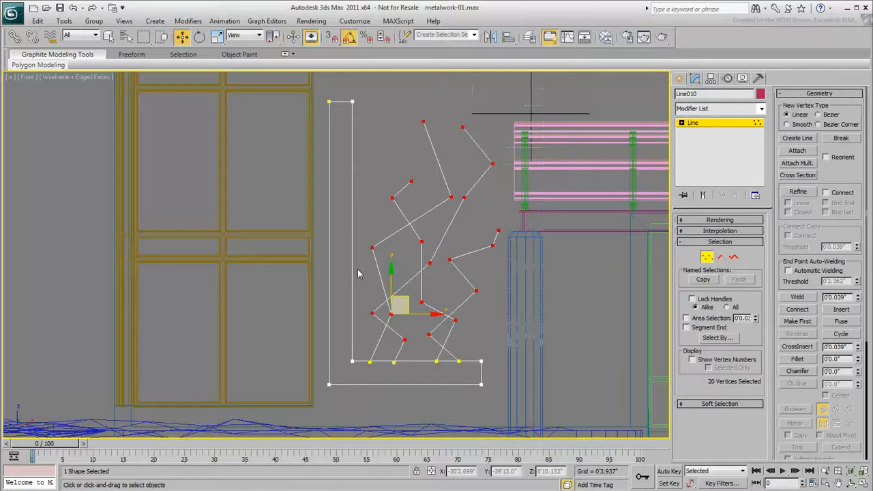
pyautogui.rightClick(387, 164)
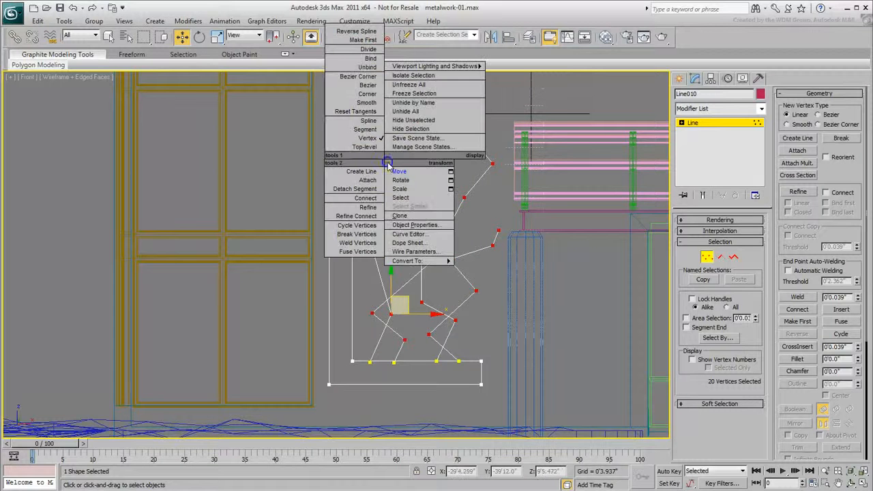
pyautogui.click(371, 85)
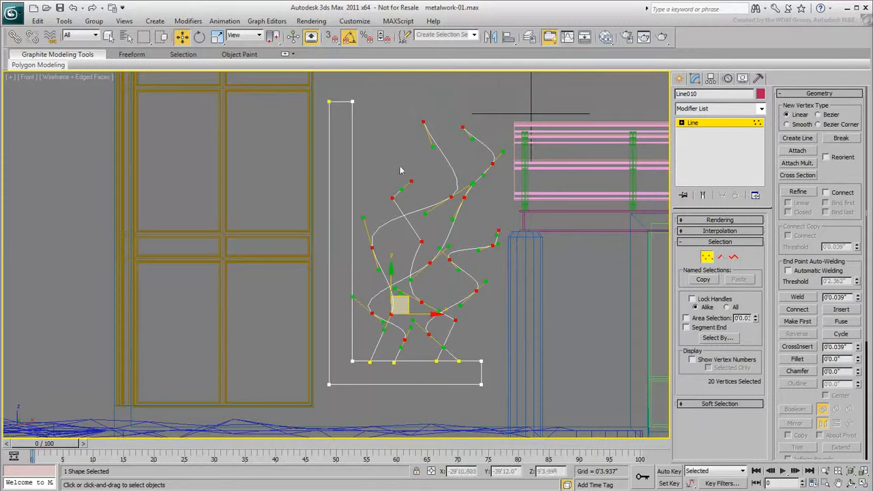
# Reset the tangents of the selected Bezier vertices on the four zigzag lines and clear the vertex selection.
pyautogui.rightClick(378, 184)
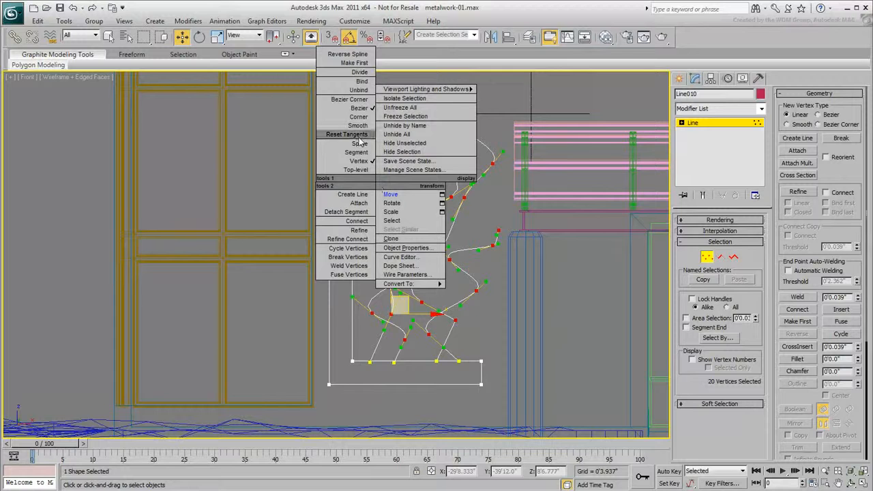
pyautogui.click(357, 134)
pyautogui.click(382, 166)
# Fine-tune the flow of the curved lines by repositioning their upper vertices and adjusting the Bezier handles near their ends.
pyautogui.click(411, 181)
pyautogui.moveTo(411, 181); pyautogui.dragTo(418, 172)
pyautogui.click(392, 198)
pyautogui.moveTo(396, 209); pyautogui.dragTo(391, 209)
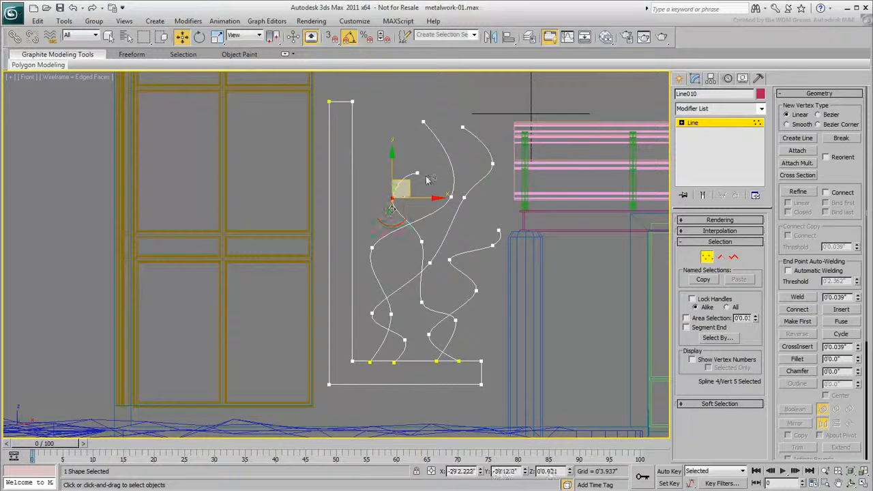
pyautogui.click(440, 197)
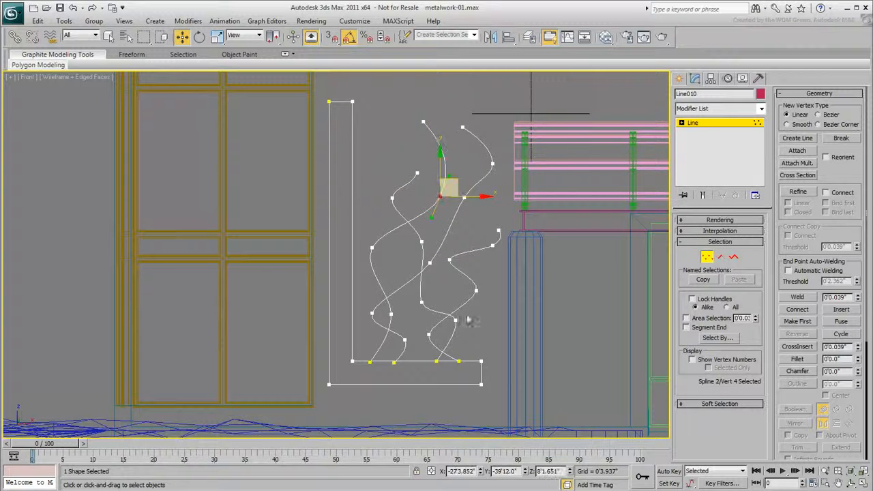
pyautogui.moveTo(515, 103); pyautogui.dragTo(455, 177)
pyautogui.moveTo(506, 154); pyautogui.dragTo(505, 164)
pyautogui.moveTo(499, 229); pyautogui.dragTo(489, 248)
pyautogui.click(512, 315)
# Inspect where the curved lines meet the frame's lower leg, leave vertex editing and return to the four-viewport layout framed on that leg.
pyautogui.scroll(6, 385, 374)
pyautogui.click(292, 295)
pyautogui.click(428, 298)
pyautogui.scroll(-6, 431, 304)
pyautogui.scroll(-3, 306, 243)
pyautogui.press('1')
pyautogui.hotkey('alt', 'w')
pyautogui.moveTo(551, 210); pyautogui.dragTo(552, 215, button='middle')
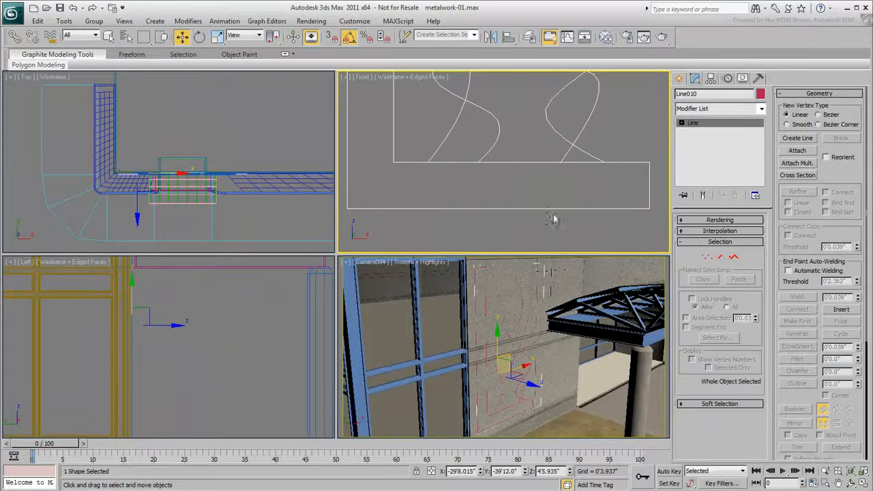
# Draw a helix near the end of the frame's lower leg in the Front view, with radii about 2.6" and 5.5" and height about 9.6".
pyautogui.click(679, 77)
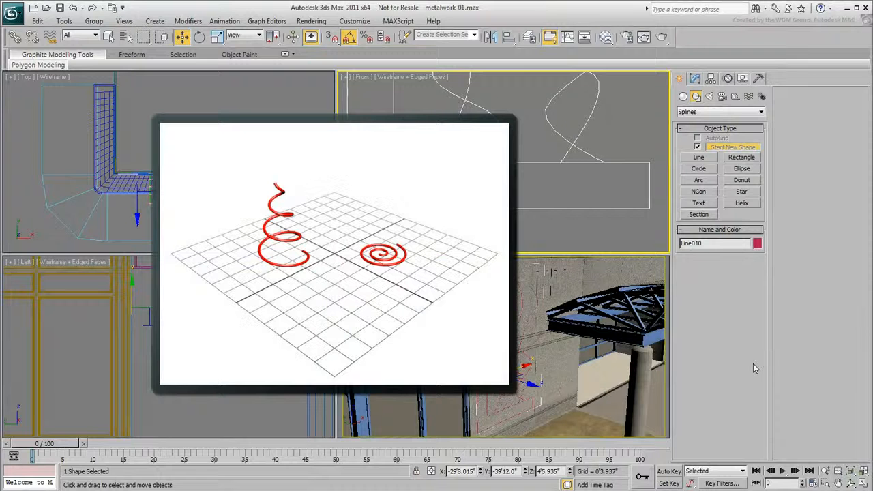
pyautogui.click(741, 202)
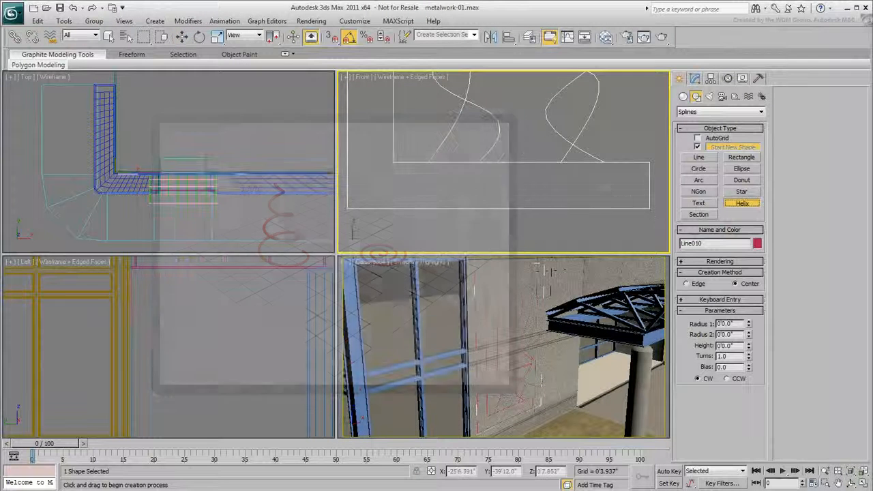
pyautogui.moveTo(613, 186); pyautogui.dragTo(622, 178)
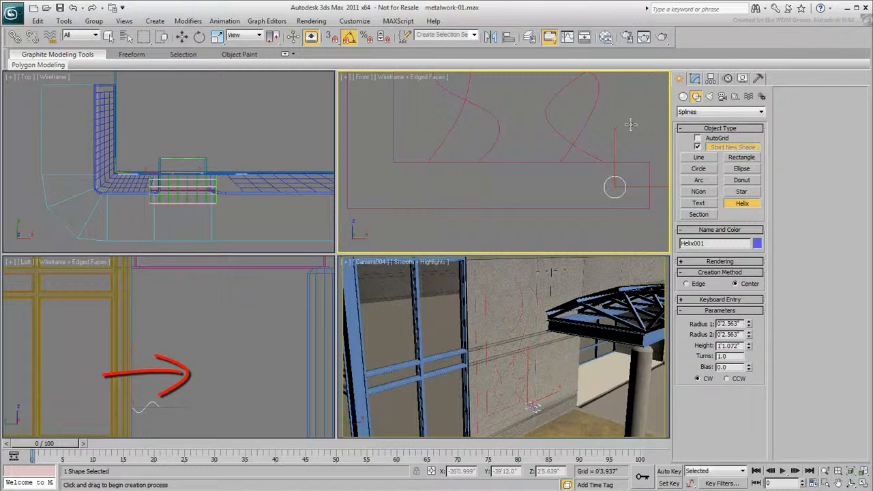
pyautogui.click(628, 141)
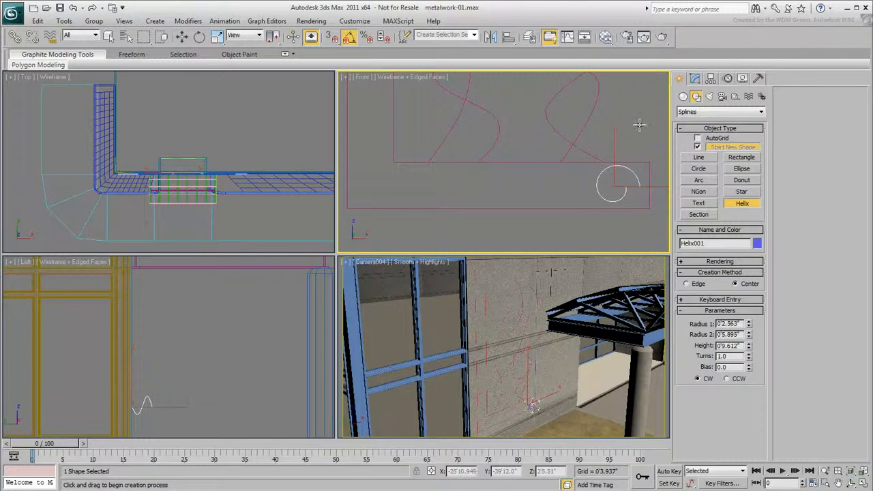
pyautogui.click(638, 126)
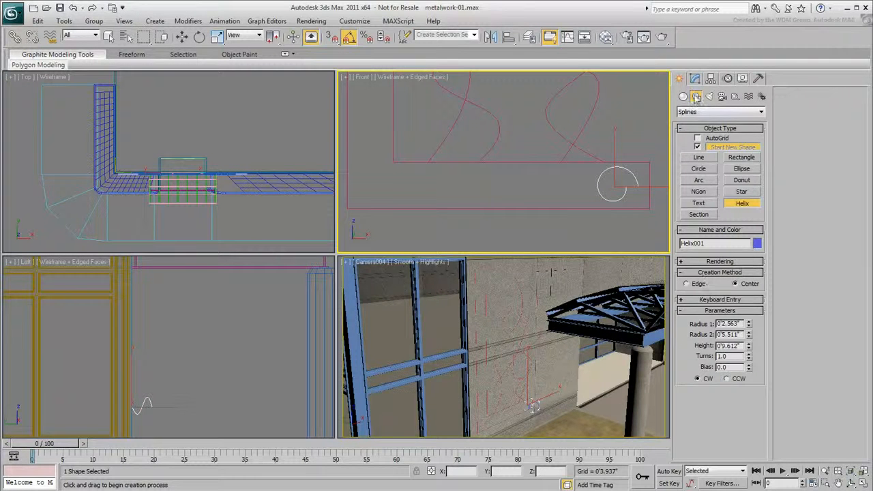
# Flatten the helix into a spiral with height 0, Radius 1 of 0.578", Radius 2 of 7.148" and 1.45 turns.
pyautogui.click(695, 79)
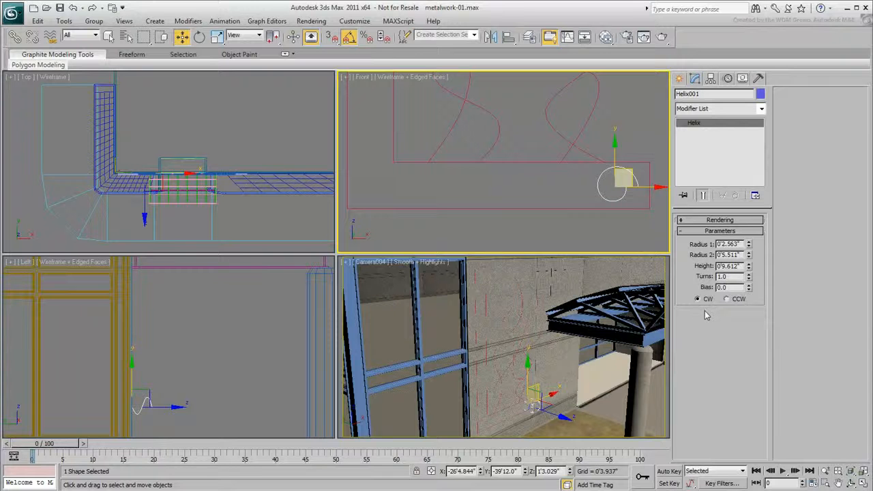
pyautogui.click(748, 269)
pyautogui.moveTo(748, 245)
pyautogui.mouseDown()
pyautogui.moveTo(748, 270)
pyautogui.moveTo(748, 244)
pyautogui.mouseUp()
pyautogui.moveTo(749, 276); pyautogui.dragTo(749, 250)
pyautogui.moveTo(749, 256); pyautogui.dragTo(749, 244)
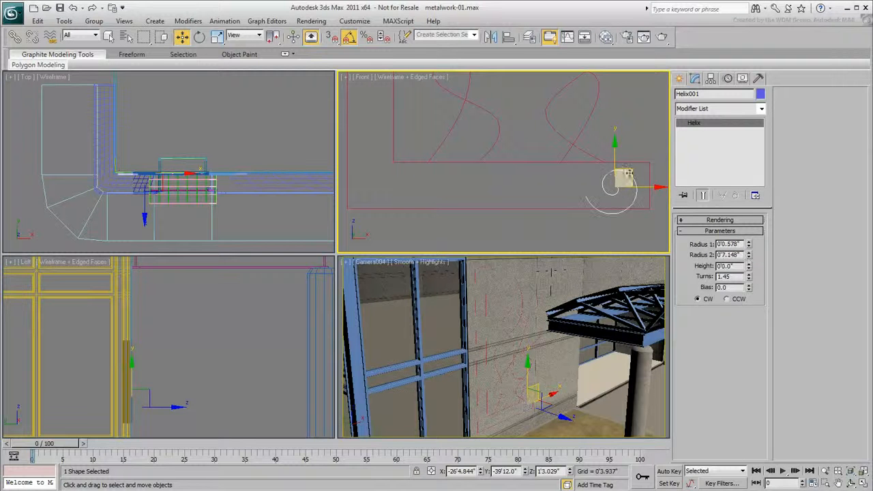
# Fit the spiral inside the end of the frame's lower leg, reducing Radius 2 to 6.791" and the turns to 1.407.
pyautogui.moveTo(627, 177); pyautogui.dragTo(637, 171)
pyautogui.moveTo(748, 254); pyautogui.dragTo(748, 257)
pyautogui.moveTo(637, 160); pyautogui.dragTo(640, 160)
pyautogui.moveTo(748, 279); pyautogui.dragTo(747, 280)
pyautogui.moveTo(637, 169); pyautogui.dragTo(641, 163)
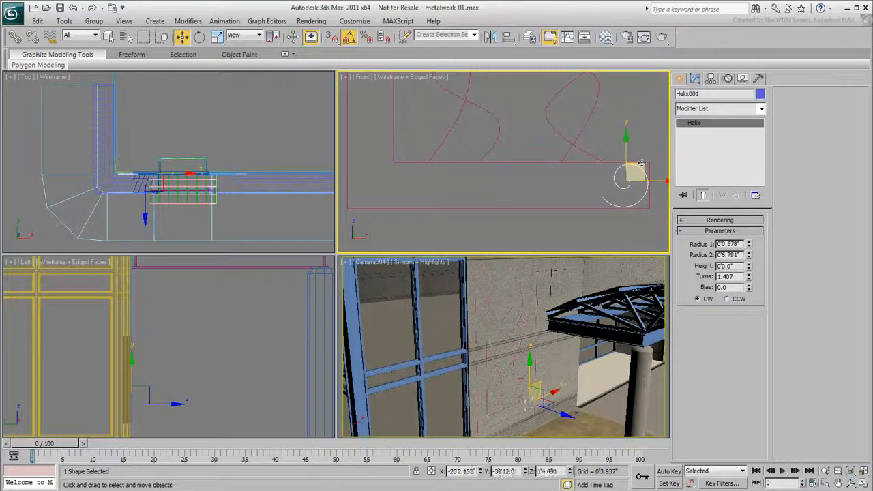
# Mirror the spiral as a copy about the XY axes and move the copy along the lower leg, away from its end.
pyautogui.moveTo(577, 218); pyautogui.dragTo(562, 214, button='middle')
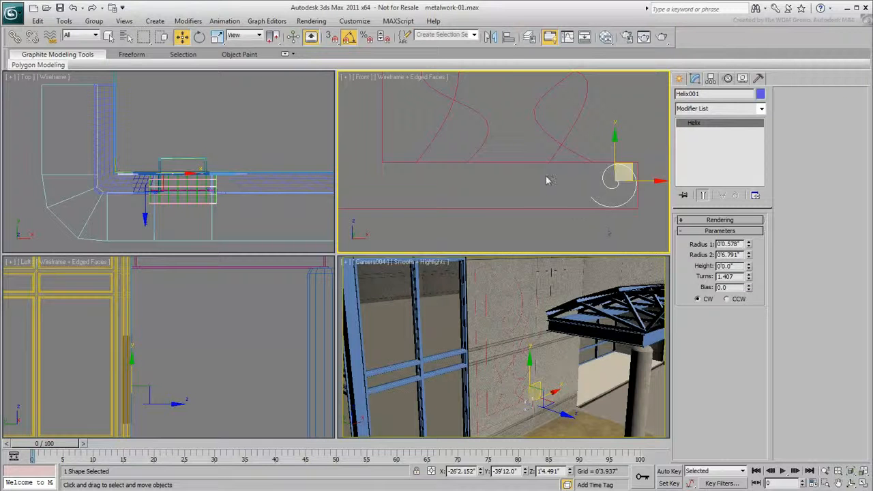
pyautogui.click(490, 37)
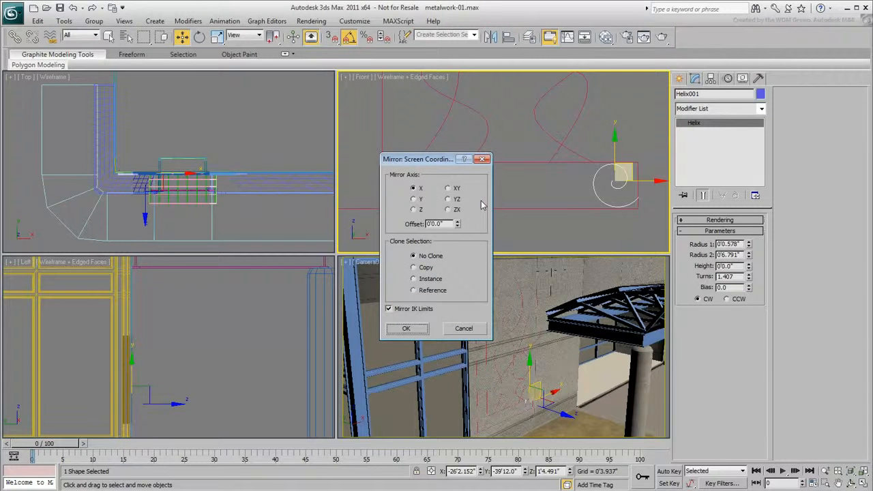
pyautogui.click(448, 188)
pyautogui.click(414, 268)
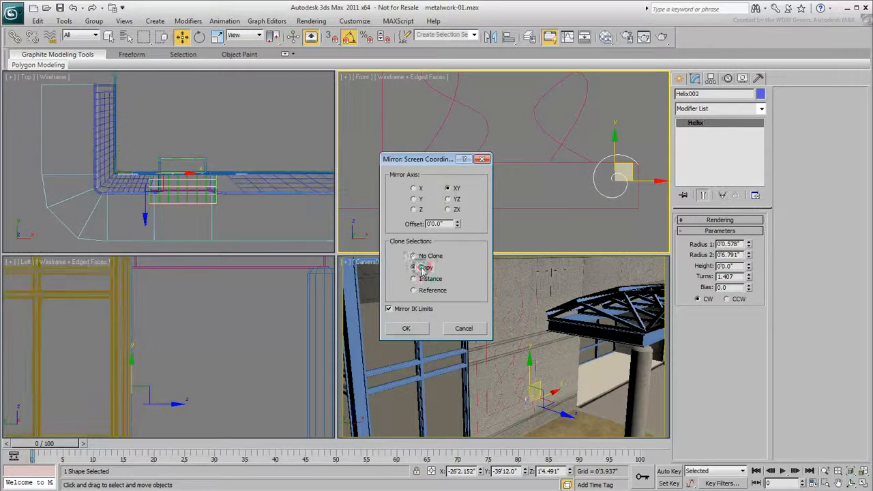
pyautogui.click(406, 328)
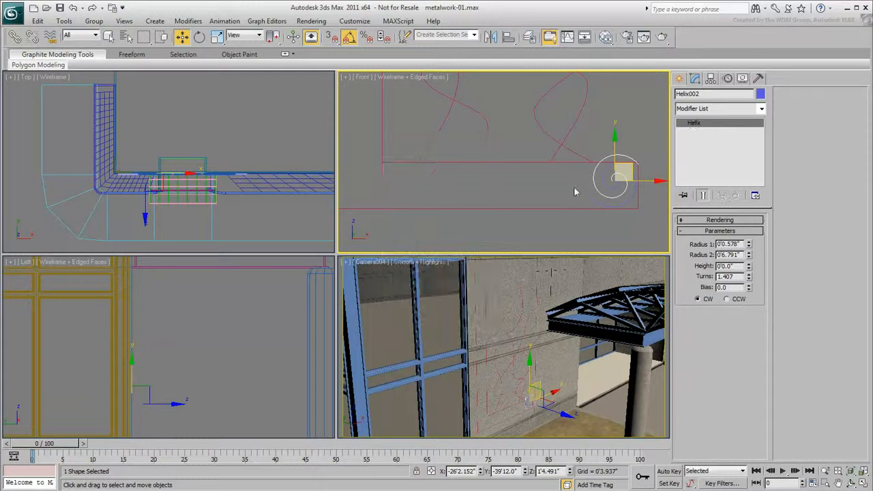
pyautogui.moveTo(632, 165); pyautogui.dragTo(546, 175)
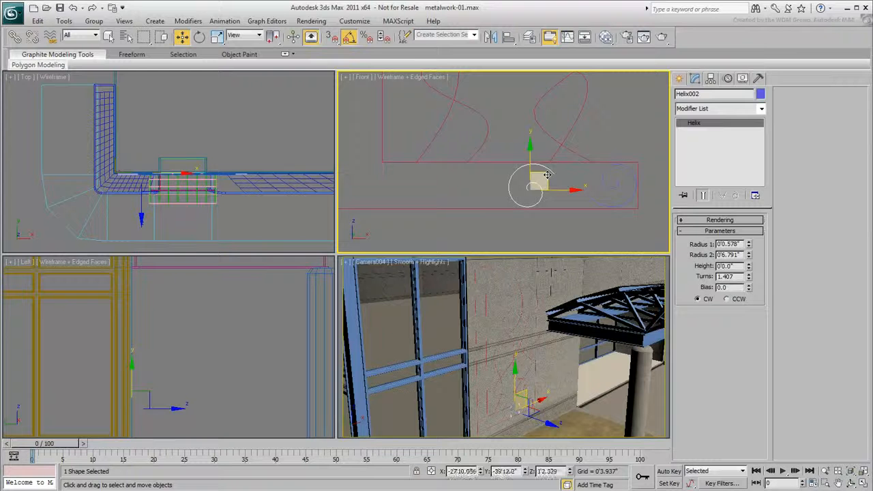
# Give both spirals the same darker blue object colour and deselect them.
pyautogui.click(761, 97)
pyautogui.click(484, 247)
pyautogui.click(487, 308)
pyautogui.click(604, 199)
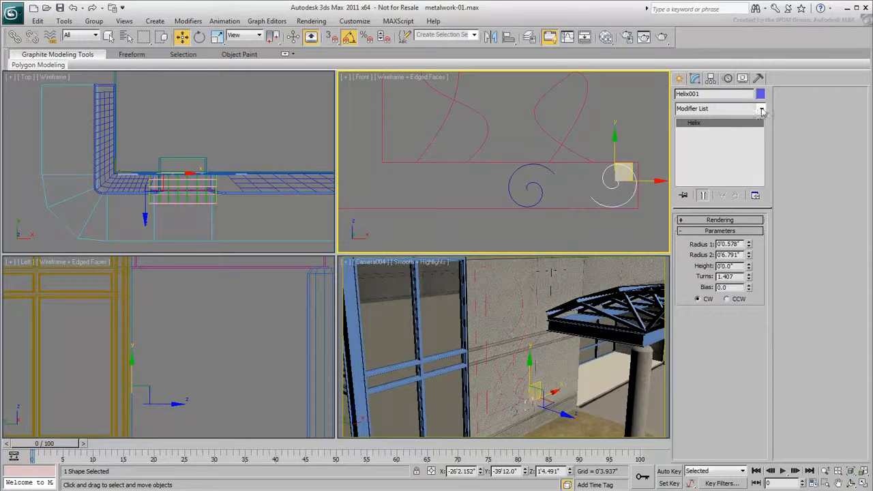
pyautogui.click(760, 93)
pyautogui.click(484, 247)
pyautogui.click(490, 308)
pyautogui.click(497, 243)
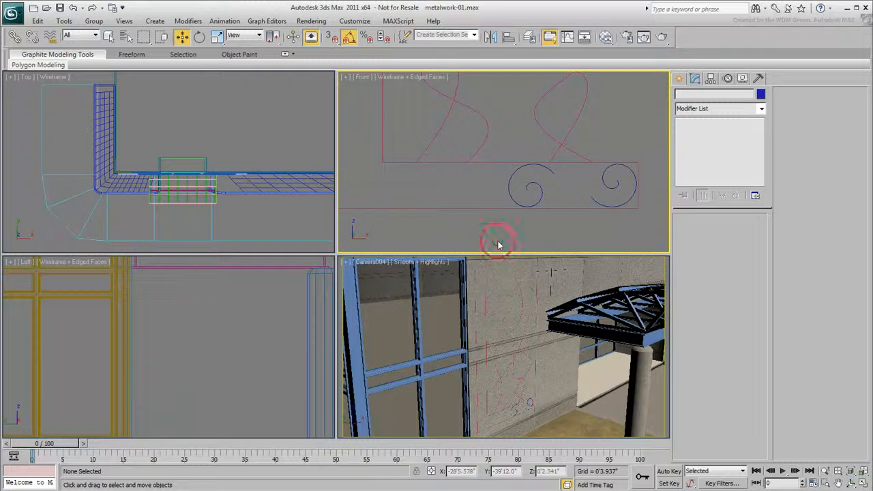
# Attach both spirals to the mural's line shape.
pyautogui.click(490, 207)
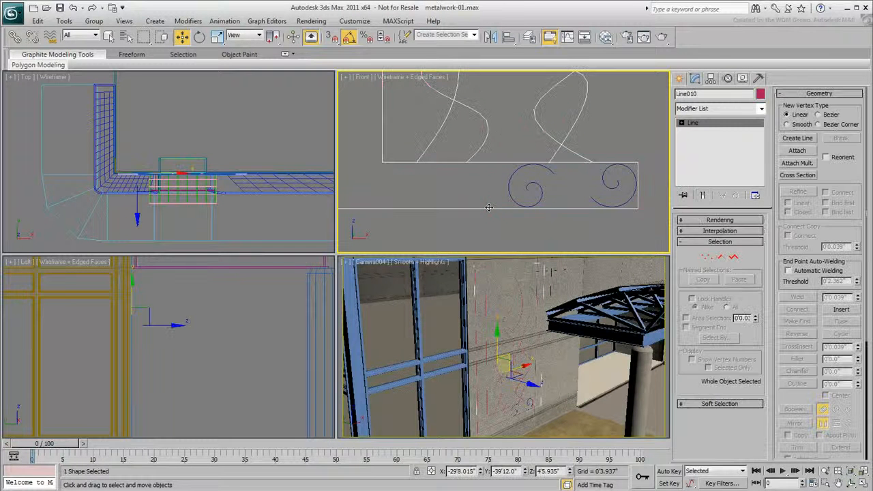
pyautogui.click(794, 150)
pyautogui.click(539, 192)
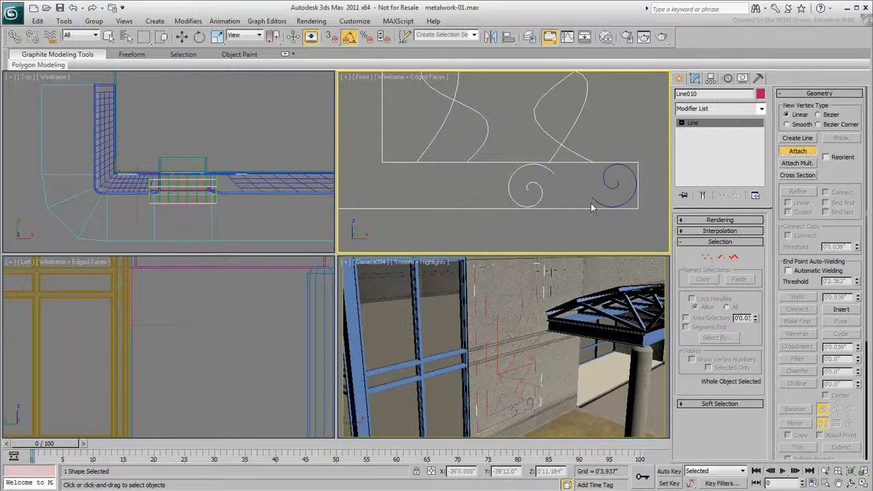
pyautogui.click(591, 205)
pyautogui.rightClick(579, 223)
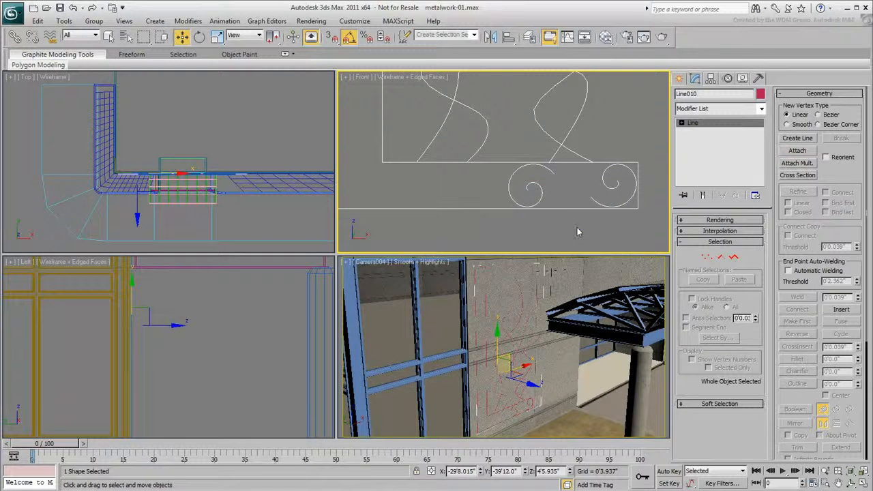
# Start adding a line to the mural shape and enable 3D snapping to Endpoint only, with Grid Points off.
pyautogui.click(797, 139)
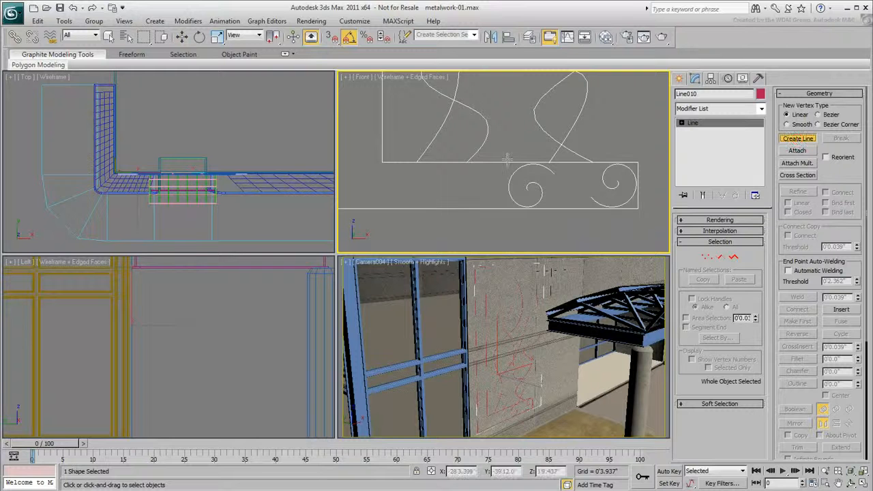
pyautogui.click(332, 38)
pyautogui.rightClick(332, 38)
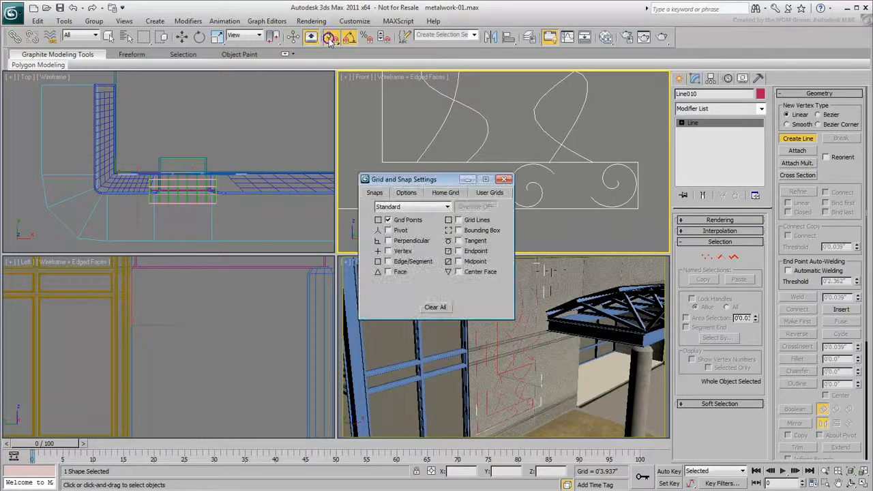
pyautogui.click(387, 220)
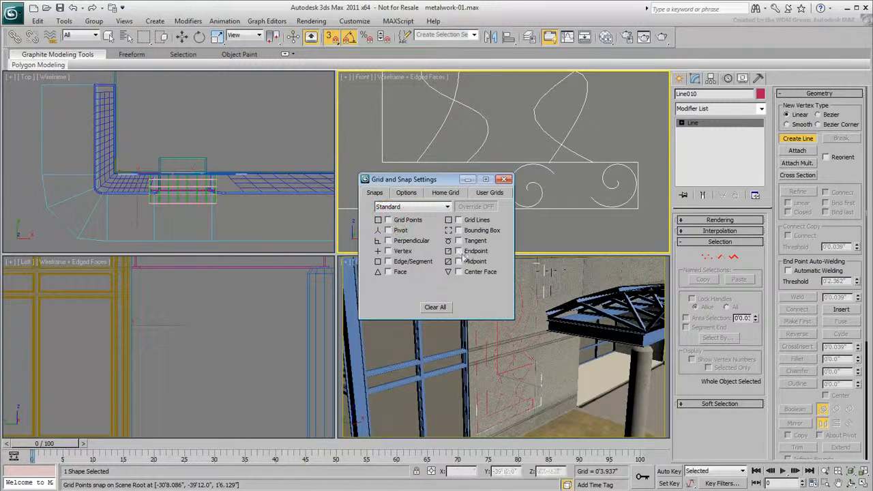
pyautogui.click(459, 251)
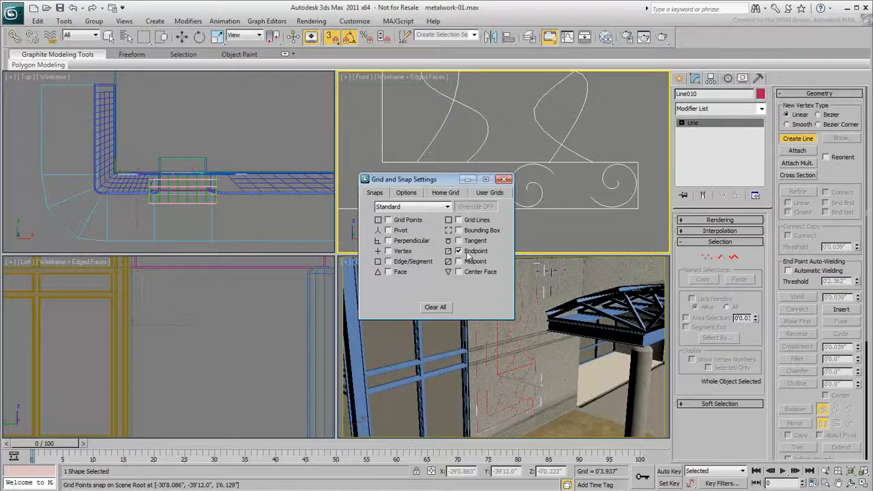
pyautogui.click(505, 179)
# Add a straight line joining the open outer ends of the two spirals, turn snapping off and finish line creation.
pyautogui.moveTo(559, 179); pyautogui.dragTo(509, 171, button='middle')
pyautogui.scroll(3, 524, 172)
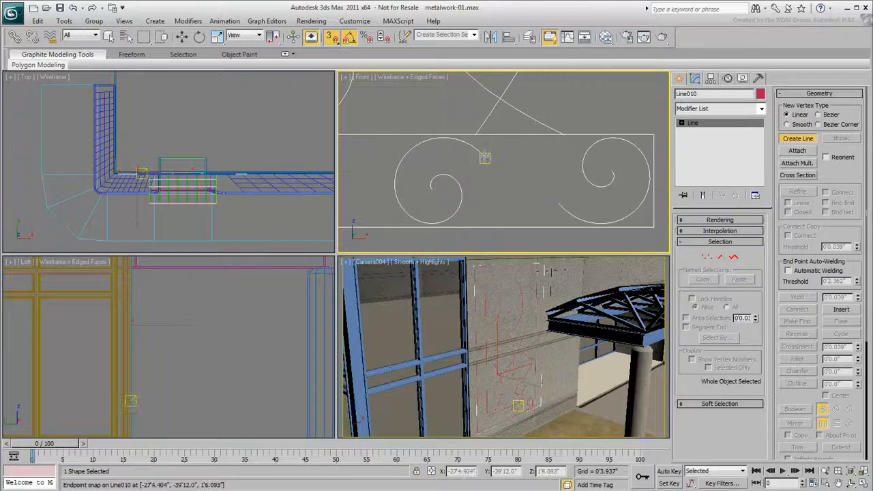
pyautogui.click(484, 157)
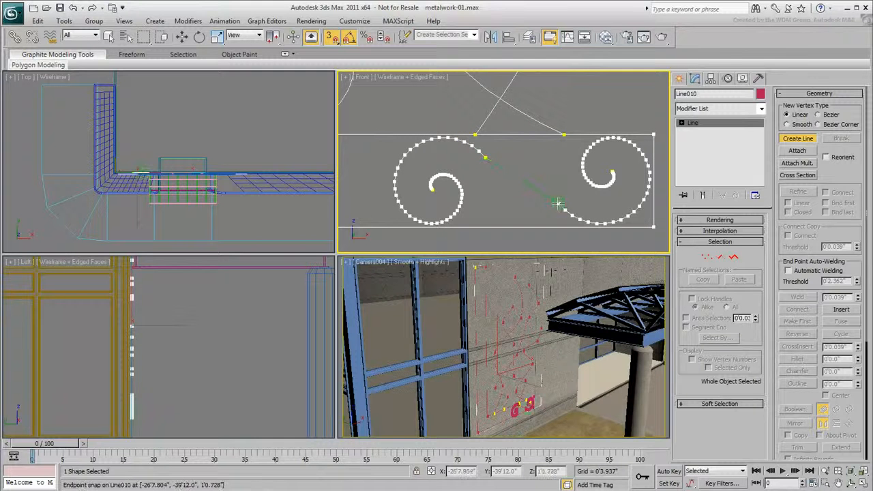
pyautogui.click(558, 202)
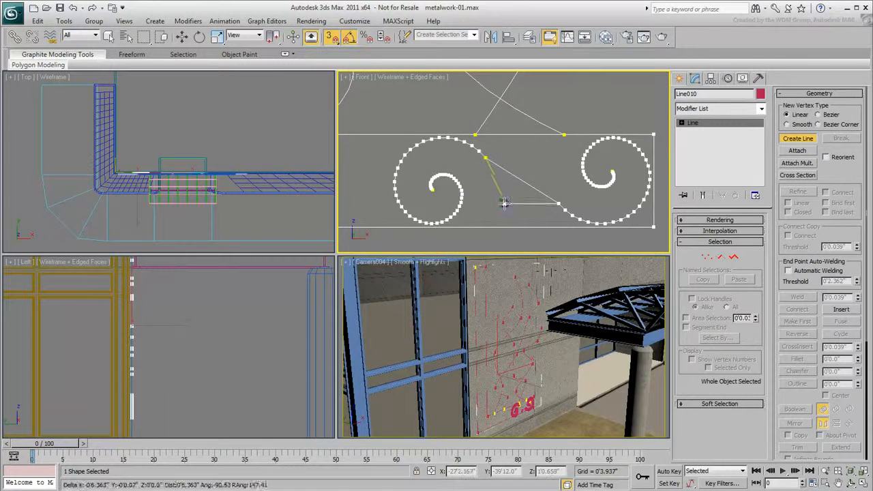
pyautogui.rightClick(502, 201)
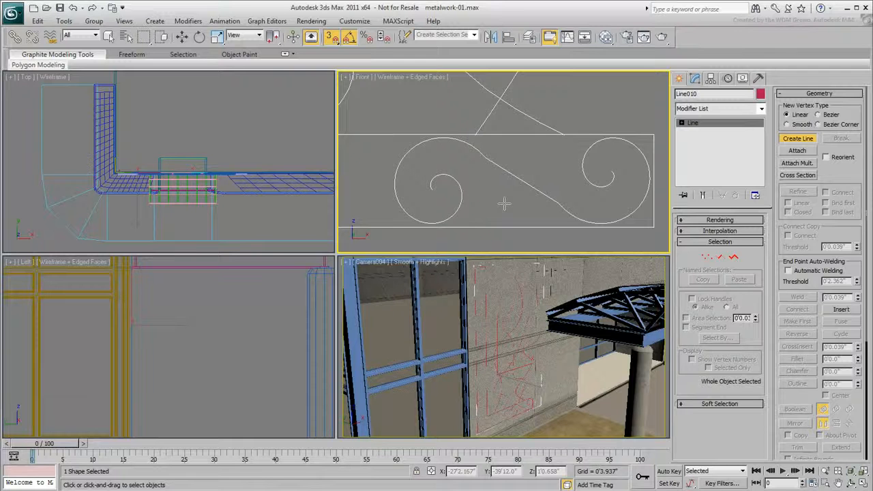
pyautogui.click(330, 38)
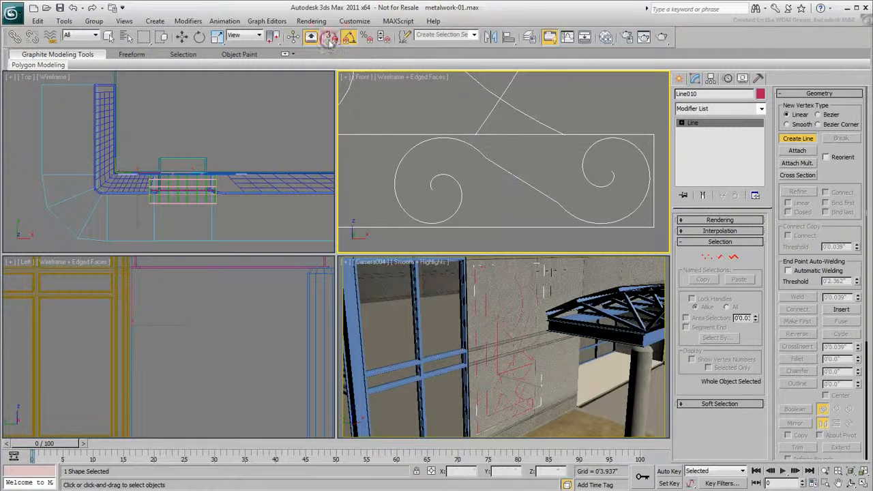
pyautogui.press('w')
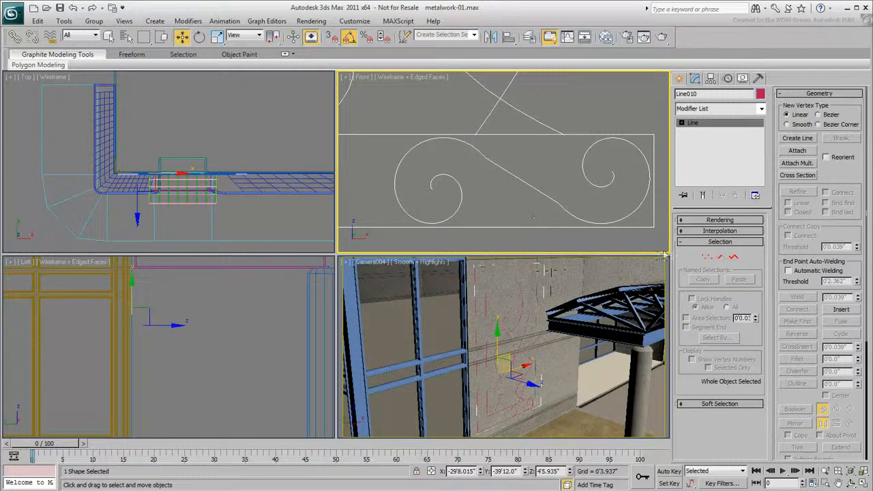
# Weld the overlapping vertices at both ends of the straight line joining the two spirals, and clear the vertex selection.
pyautogui.click(707, 258)
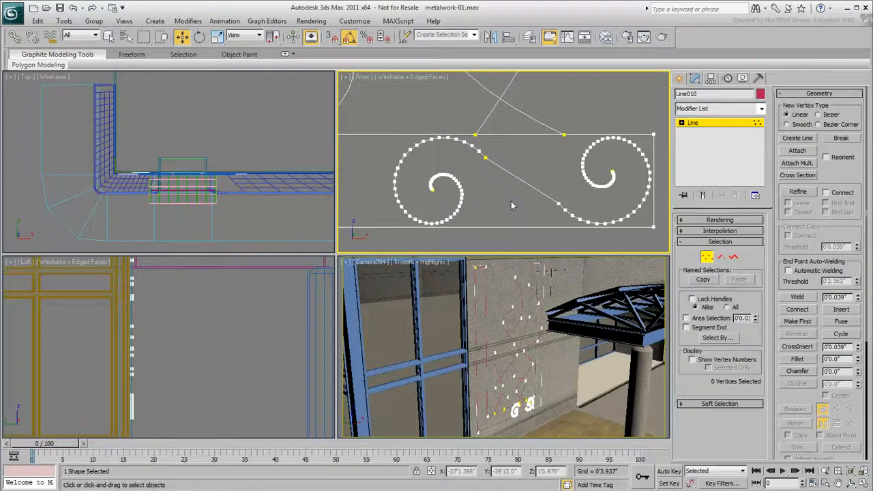
pyautogui.click(487, 157)
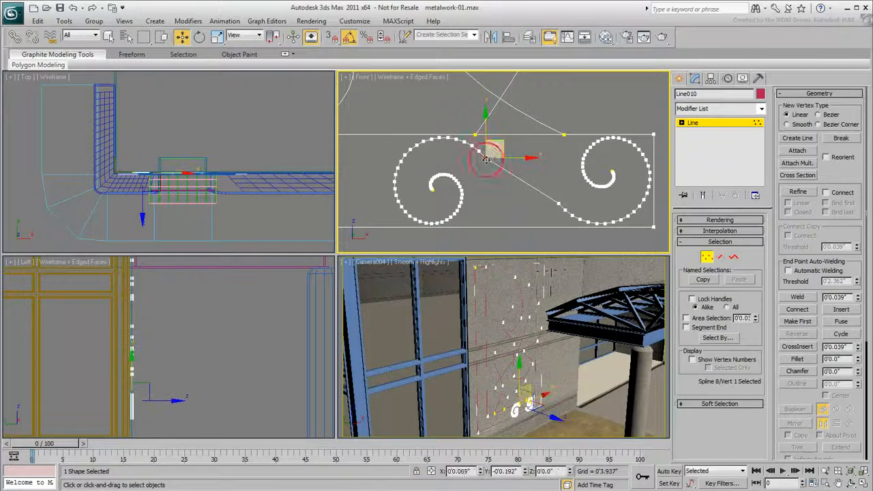
pyautogui.moveTo(485, 180); pyautogui.dragTo(479, 153)
pyautogui.rightClick(491, 183)
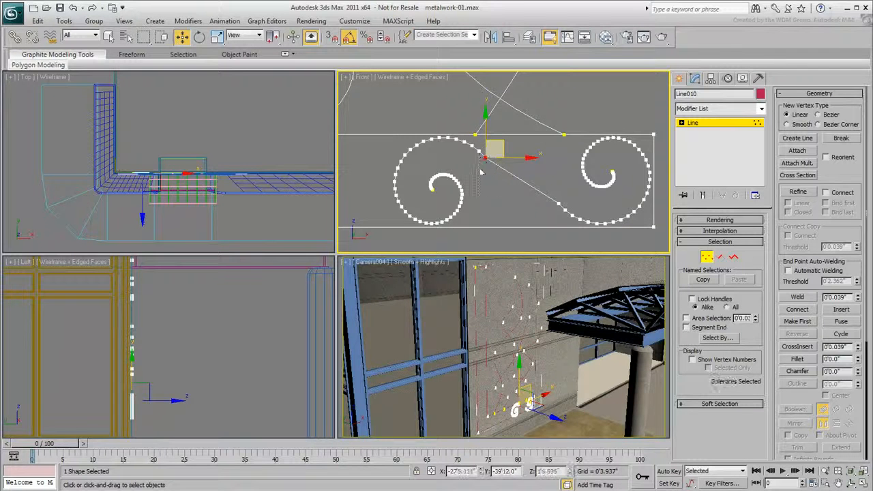
pyautogui.click(797, 298)
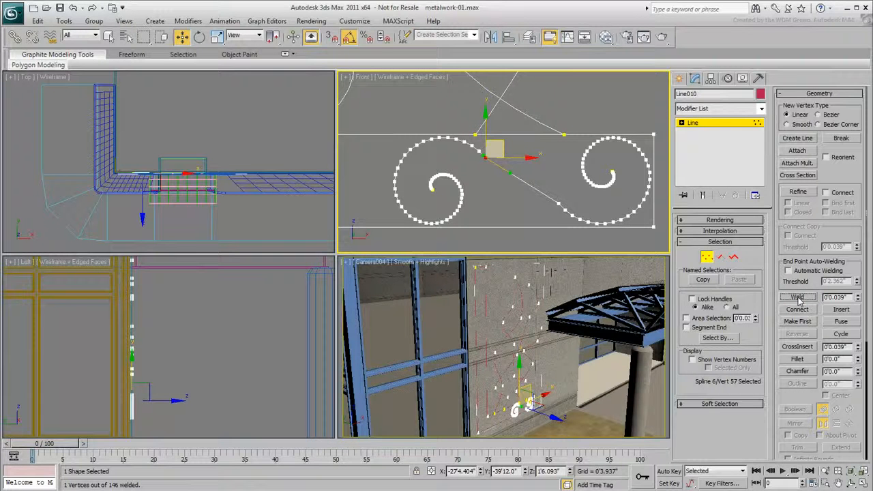
pyautogui.moveTo(542, 185); pyautogui.dragTo(570, 220)
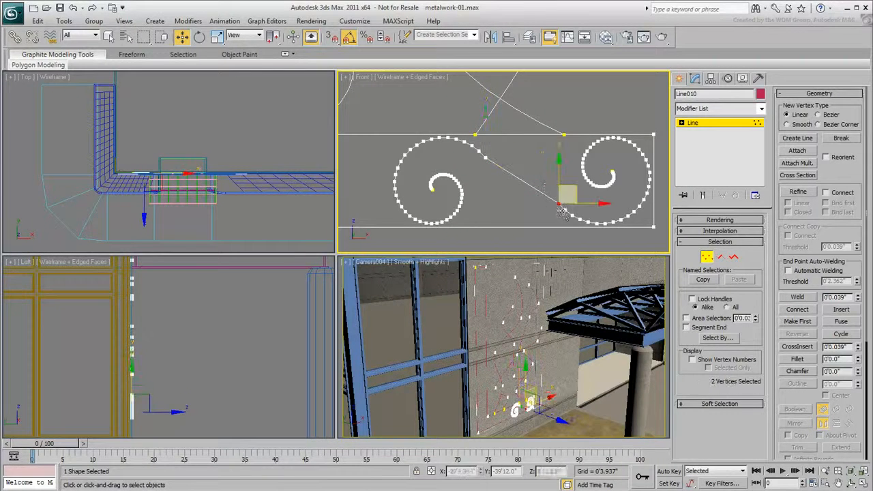
pyautogui.click(798, 298)
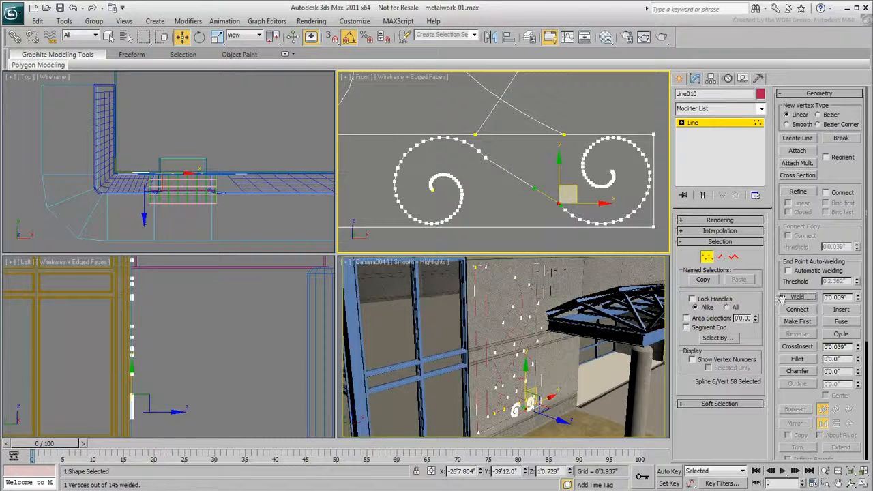
pyautogui.click(532, 238)
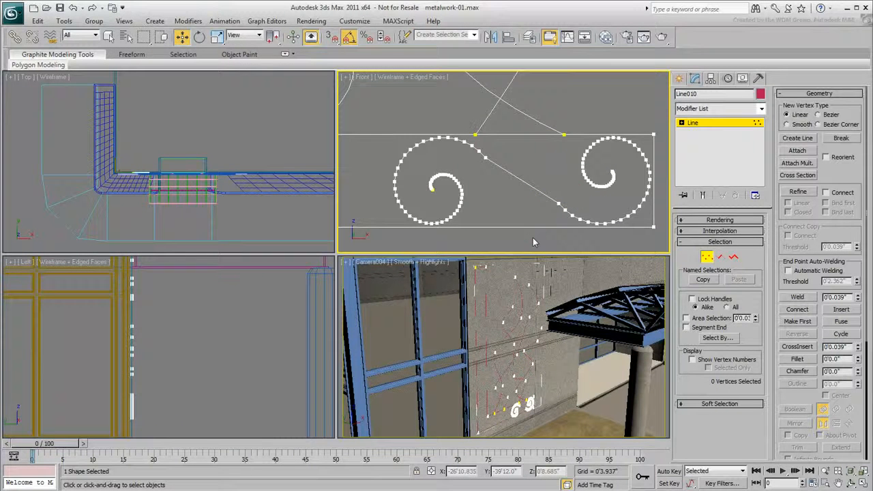
# Delete the welded vertices and their nearest neighbours at both ends of the line connecting the spirals.
pyautogui.click(486, 158)
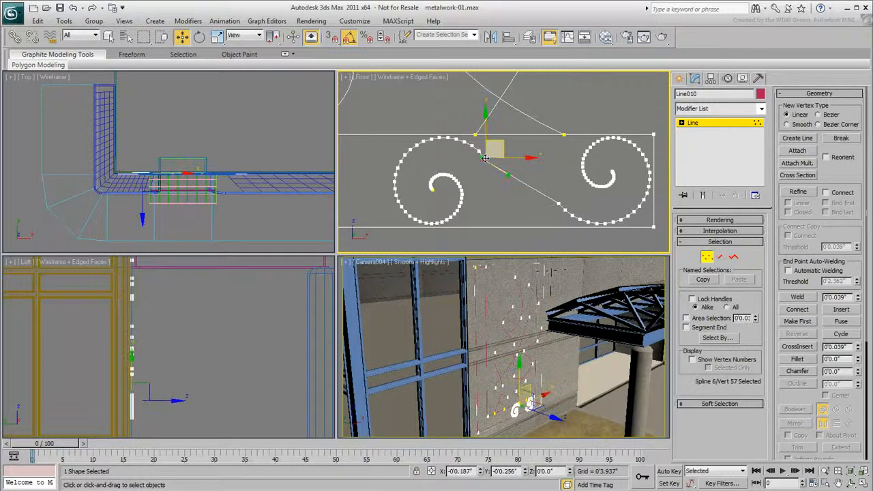
pyautogui.click(491, 171)
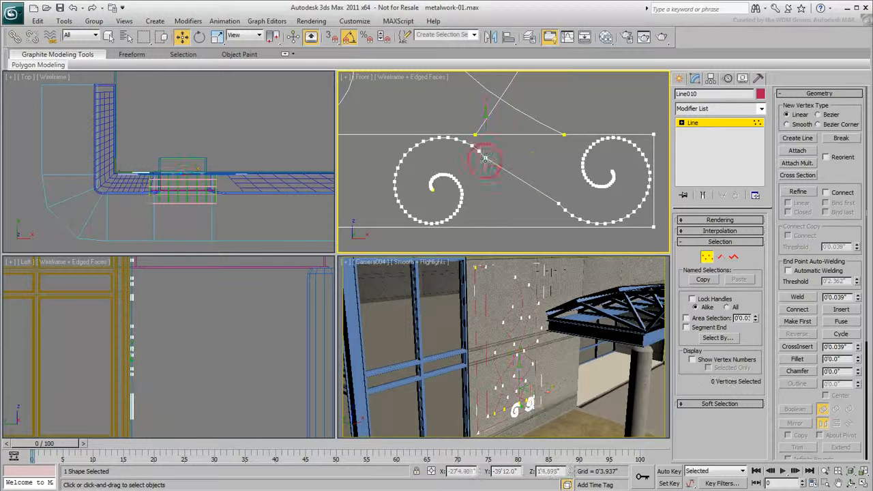
pyautogui.moveTo(478, 147); pyautogui.dragTo(570, 218)
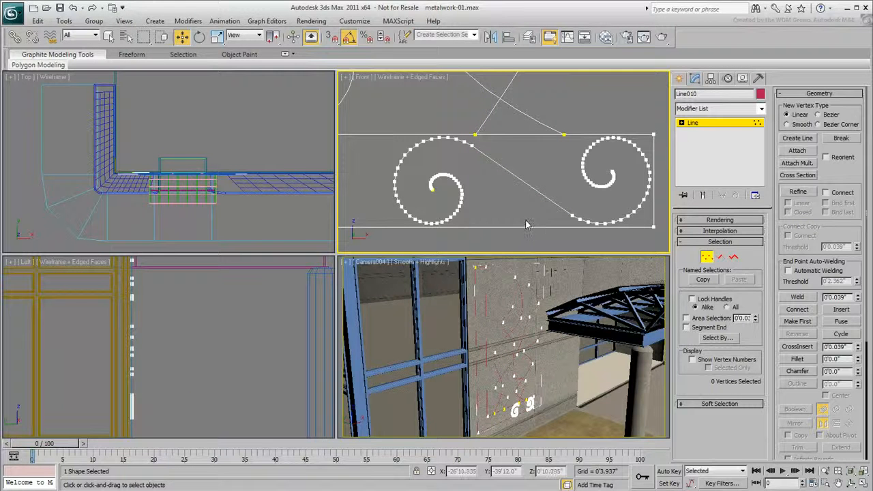
# Convert the joined spiral spline from Line to Curve type and deselect it.
pyautogui.scroll(6, 518, 218)
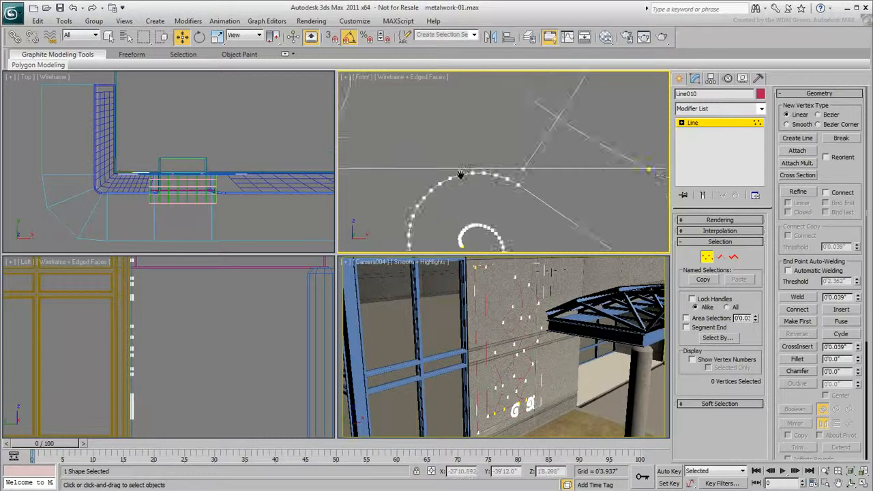
pyautogui.moveTo(518, 245); pyautogui.dragTo(527, 198, button='middle')
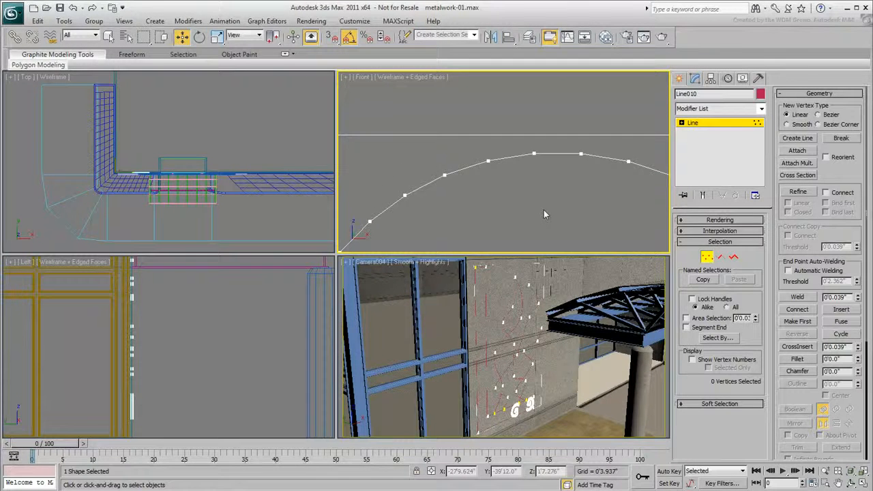
pyautogui.click(733, 256)
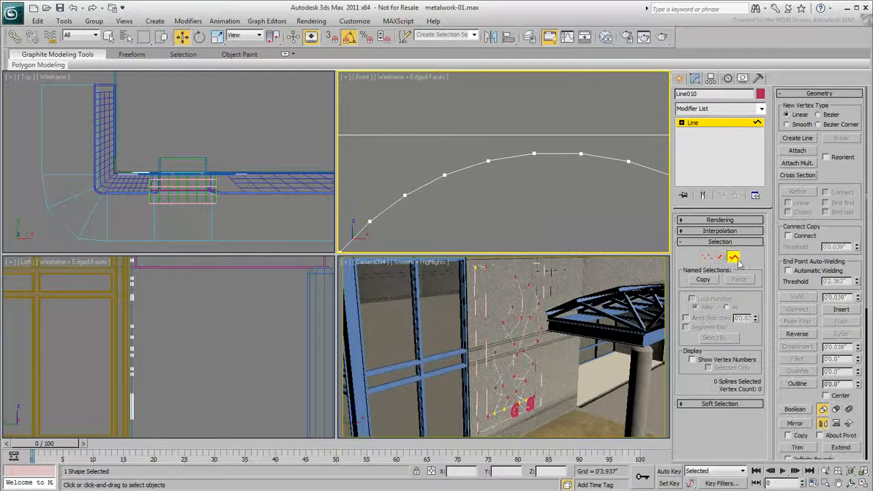
pyautogui.click(516, 157)
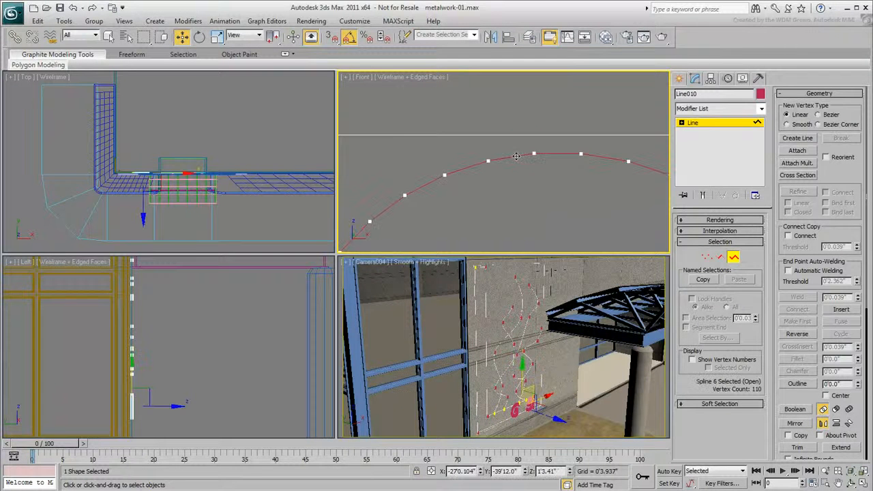
pyautogui.rightClick(517, 156)
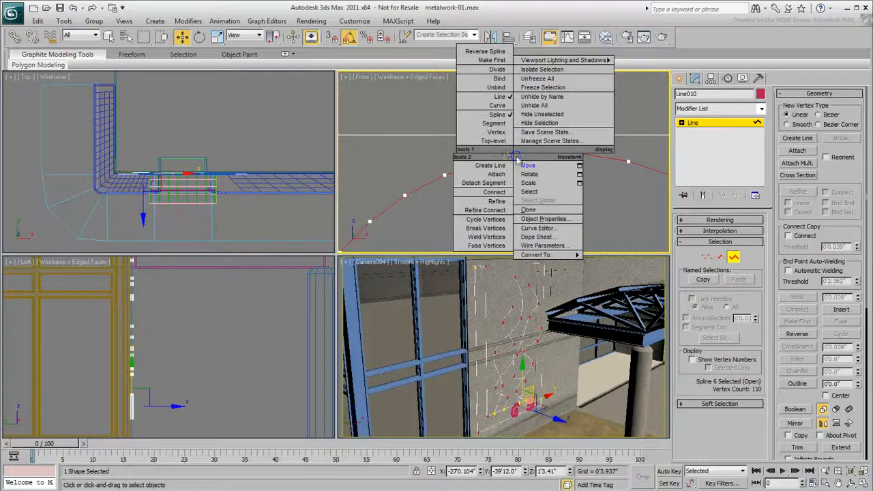
pyautogui.click(502, 106)
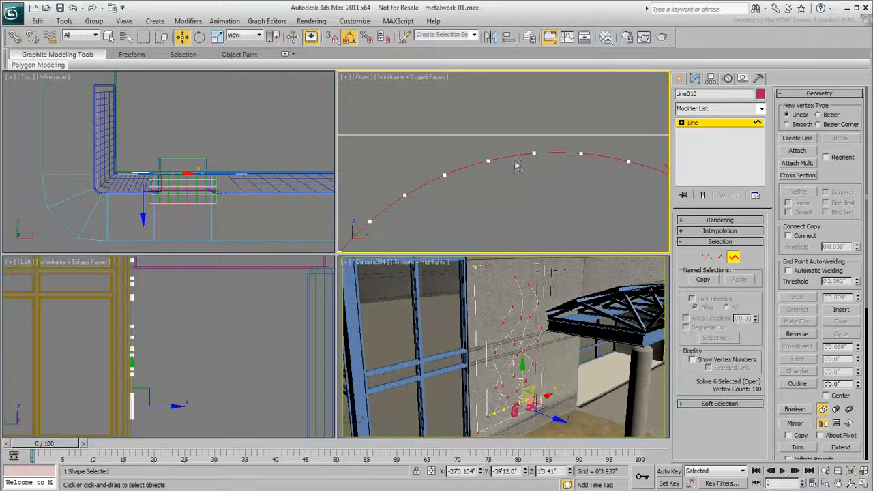
pyautogui.click(557, 206)
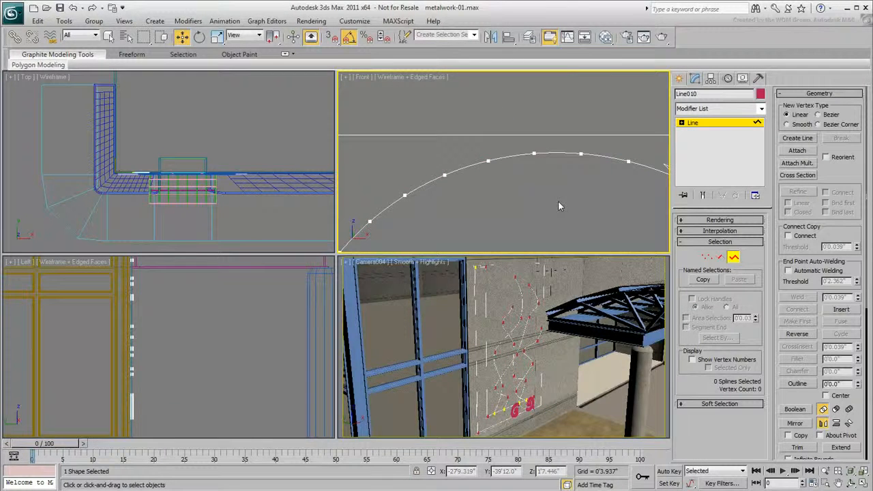
# Reset the tangents of the vertex where the left spiral meets the connecting line.
pyautogui.moveTo(607, 201); pyautogui.dragTo(416, 191, button='middle')
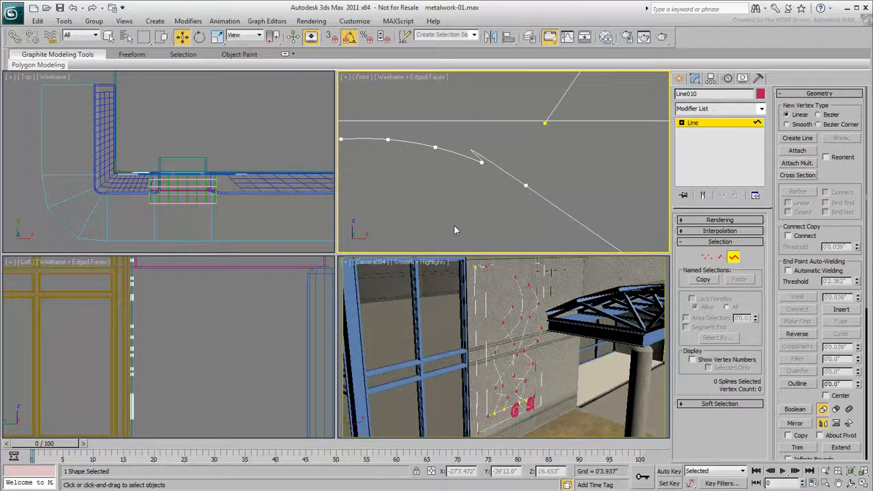
pyautogui.click(706, 256)
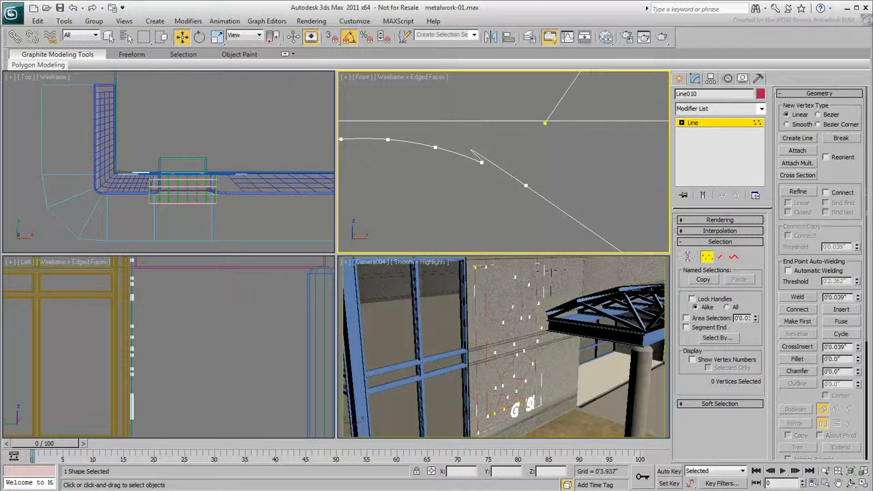
pyautogui.click(525, 185)
pyautogui.moveTo(422, 114); pyautogui.dragTo(441, 138)
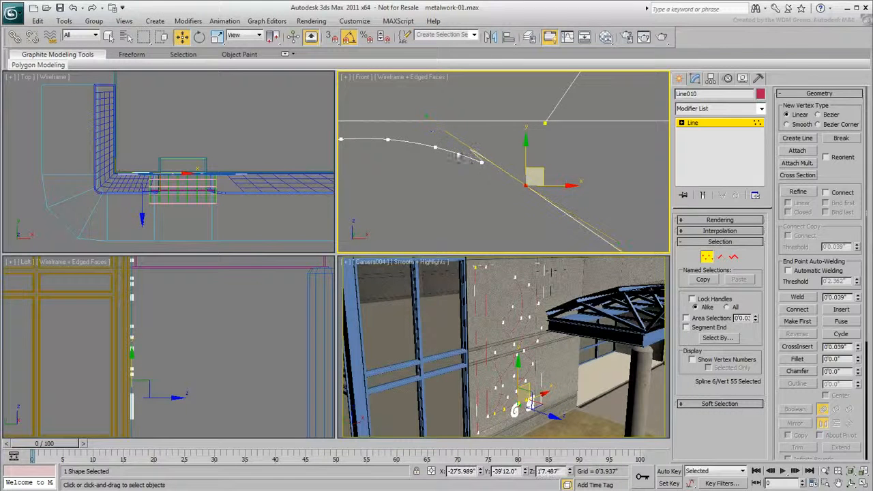
pyautogui.rightClick(514, 201)
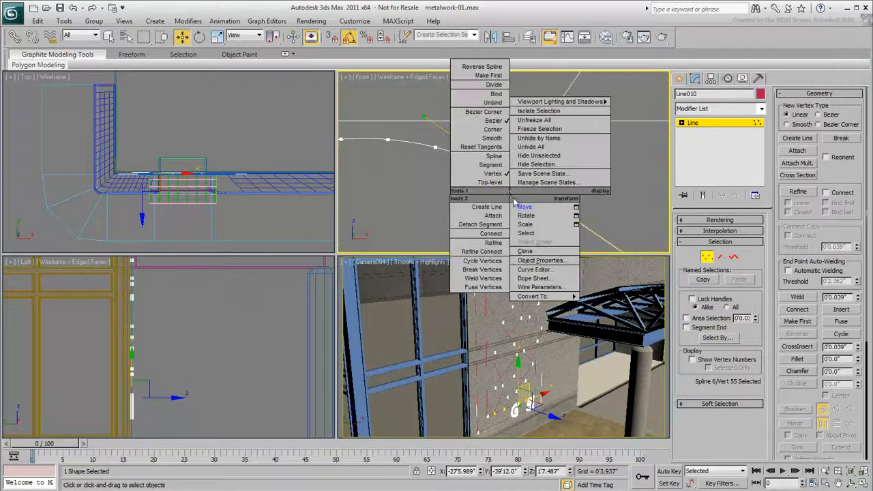
pyautogui.click(494, 145)
# Reset the tangents of the vertex where the connecting line meets the right spiral, and leave vertex editing.
pyautogui.scroll(-5, 494, 201)
pyautogui.scroll(4, 523, 195)
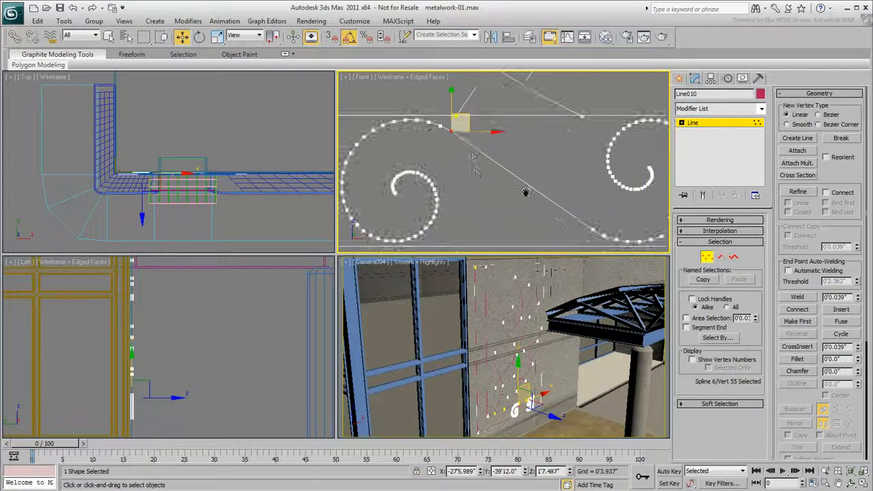
pyautogui.scroll(2, 526, 168)
pyautogui.click(492, 156)
pyautogui.rightClick(457, 157)
pyautogui.click(436, 110)
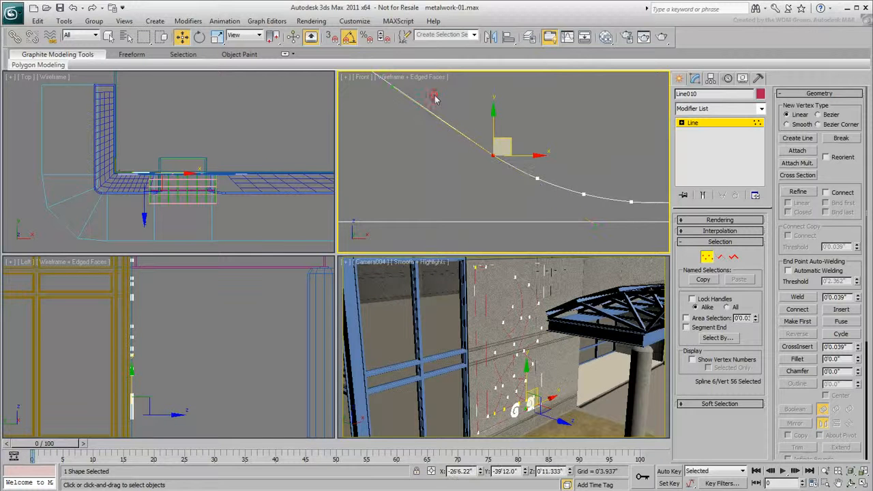
pyautogui.scroll(-4, 429, 179)
pyautogui.moveTo(431, 188); pyautogui.dragTo(478, 190, button='middle')
pyautogui.click(551, 234)
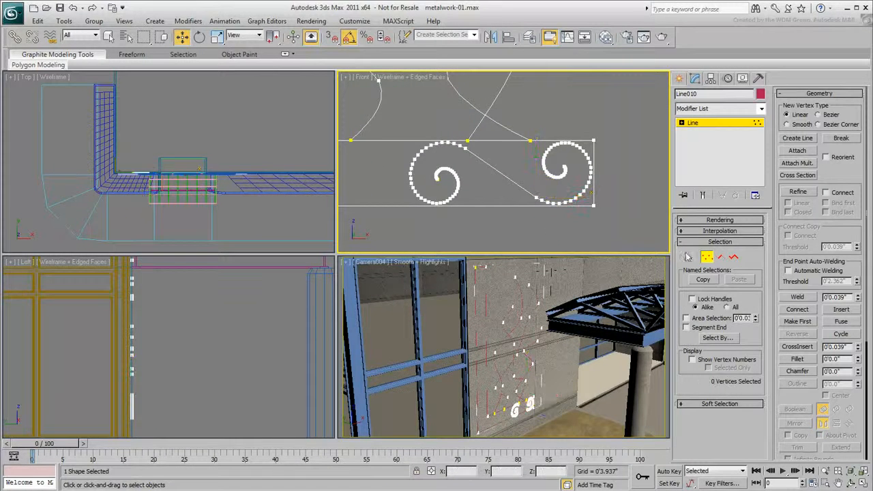
pyautogui.click(706, 258)
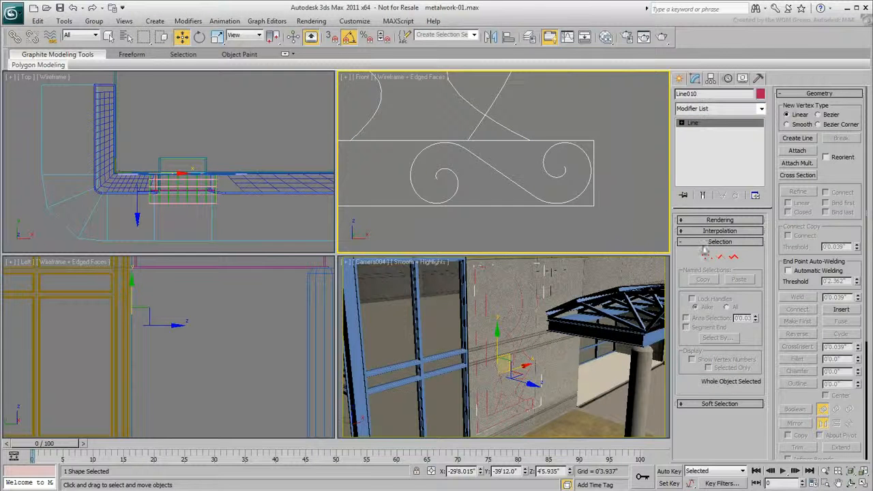
# Mirror a copy of the joined spiral spline and move it beside the original inside the frame's lower strip.
pyautogui.click(733, 257)
pyautogui.click(508, 179)
pyautogui.moveTo(434, 216); pyautogui.dragTo(459, 229, button='middle')
pyautogui.scroll(-3, 499, 210)
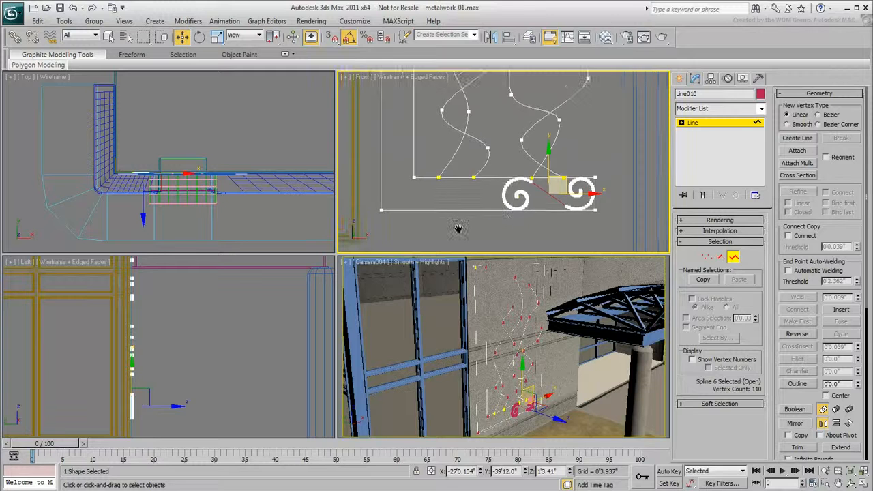
pyautogui.click(788, 435)
pyautogui.click(794, 423)
pyautogui.moveTo(579, 196); pyautogui.dragTo(496, 217)
# Select both double-spiral splines, make a rotated copy of the pair and position it inside the frame's left vertical strip.
pyautogui.keyDown('ctrl'); pyautogui.click(534, 199); pyautogui.keyUp('ctrl')
pyautogui.moveTo(504, 170); pyautogui.dragTo(508, 202, button='middle')
pyautogui.scroll(-5, 508, 203)
pyautogui.rightClick(536, 180)
pyautogui.click(547, 204)
pyautogui.keyDown('shift'); pyautogui.moveTo(551, 180); pyautogui.dragTo(570, 225); pyautogui.keyUp('shift')
pyautogui.rightClick(570, 223)
pyautogui.click(582, 238)
pyautogui.moveTo(541, 196); pyautogui.dragTo(488, 172)
pyautogui.scroll(5, 469, 187)
pyautogui.moveTo(469, 188); pyautogui.dragTo(478, 156, button='middle')
pyautogui.moveTo(500, 142); pyautogui.dragTo(497, 151)
# Copy the vertical spiral pair up the frame's left strip until the ornament fills it to the upper corner.
pyautogui.scroll(-6, 498, 152)
pyautogui.moveTo(503, 151); pyautogui.dragTo(526, 234, button='middle')
pyautogui.scroll(3, 523, 197)
pyautogui.scroll(-2, 526, 234)
pyautogui.moveTo(526, 234)
pyautogui.mouseDown()
pyautogui.moveTo(505, 225)
pyautogui.moveTo(506, 113)
pyautogui.mouseUp()
pyautogui.scroll(5, 505, 212)
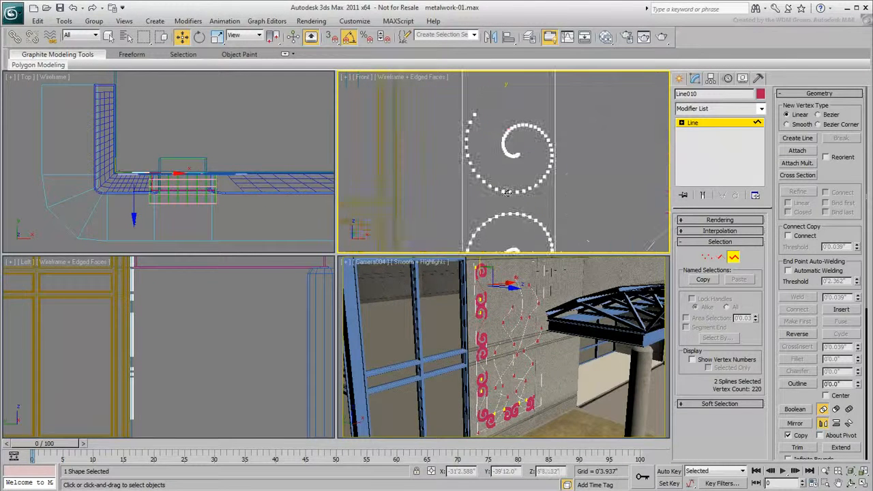
pyautogui.scroll(-5, 492, 90)
pyautogui.scroll(5, 529, 168)
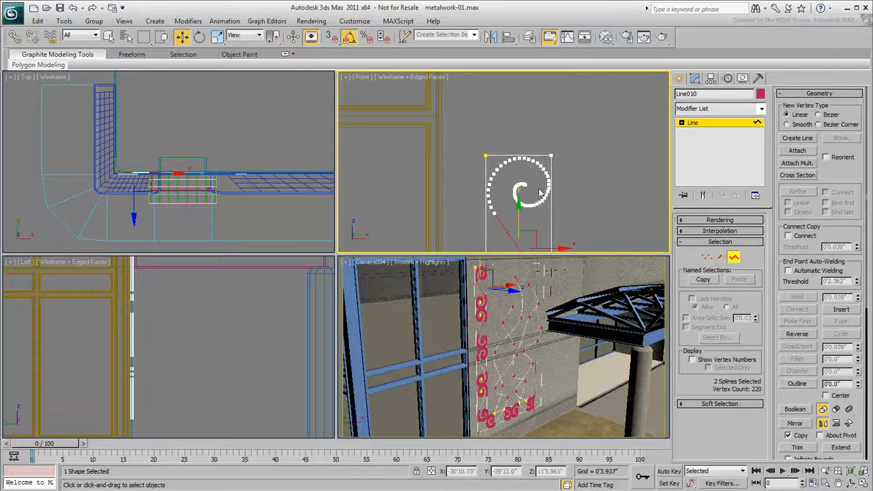
pyautogui.scroll(-5, 529, 169)
pyautogui.scroll(1, 545, 177)
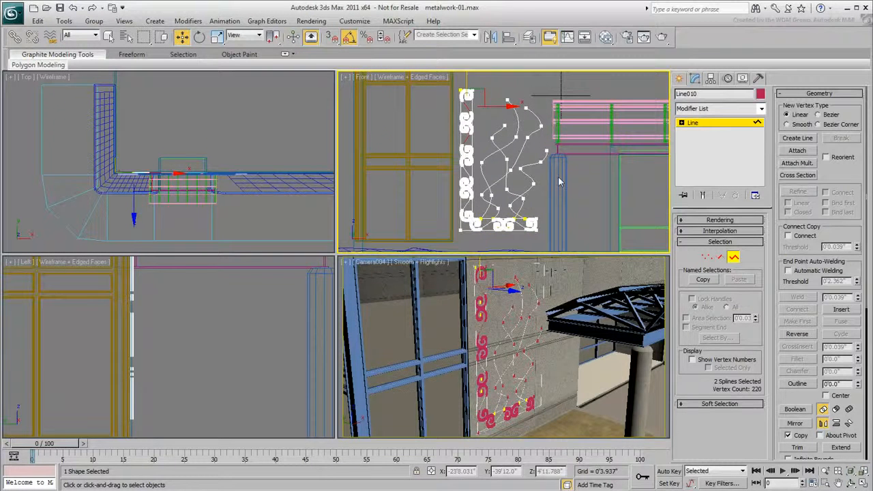
# Leave spline editing, render the Camera004 view to check the mural, and close the rendered image.
pyautogui.click(733, 256)
pyautogui.click(543, 332)
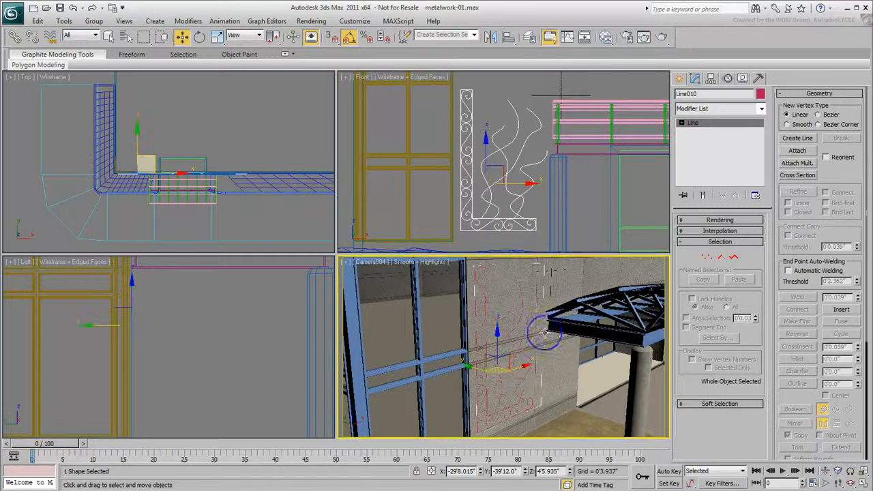
pyautogui.click(661, 37)
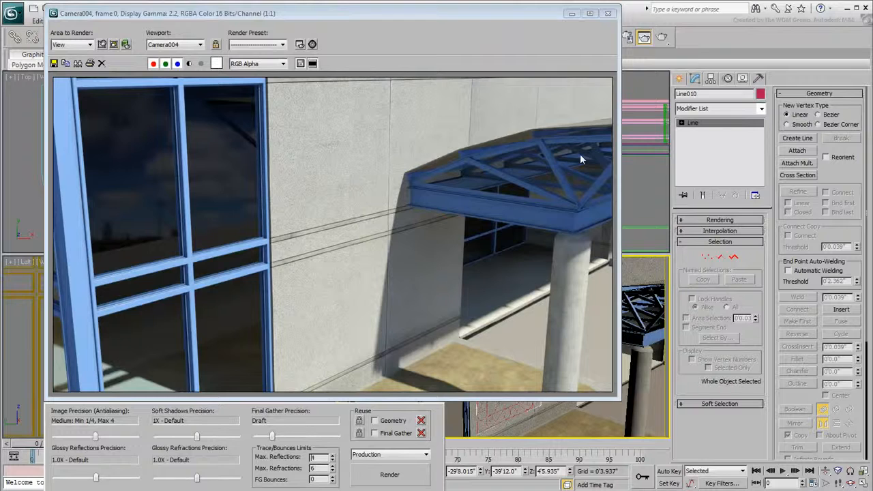
pyautogui.click(608, 13)
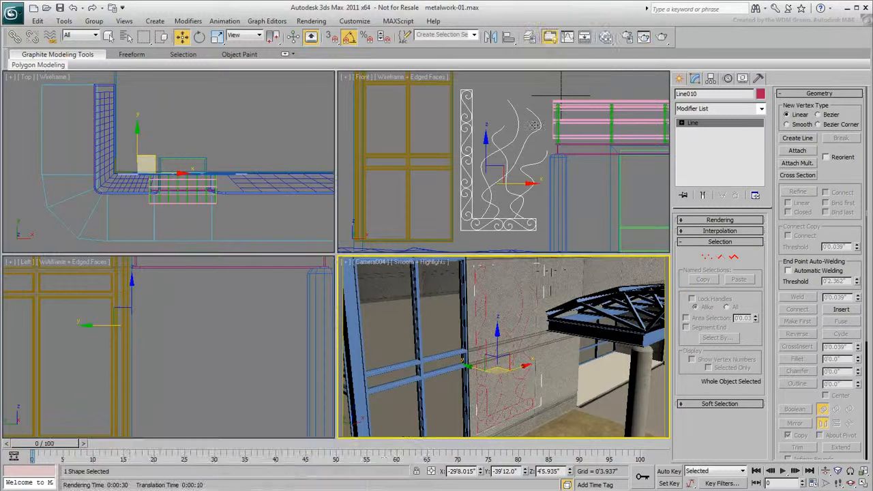
# Enable the mural's line shape in both the renderer and the viewport, viewing the spirals from close up.
pyautogui.keyDown('alt'); pyautogui.moveTo(489, 181); pyautogui.dragTo(511, 185, button='middle'); pyautogui.keyUp('alt')
pyautogui.scroll(10, 488, 182)
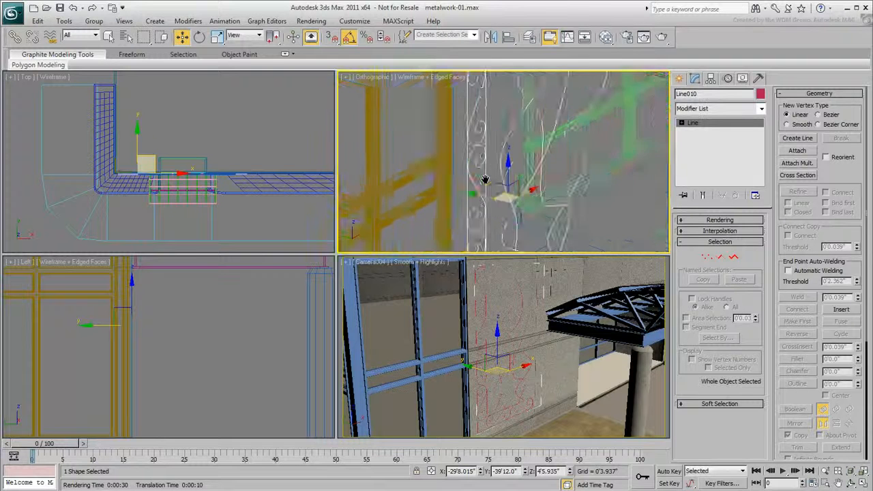
pyautogui.moveTo(501, 169); pyautogui.dragTo(549, 283, button='middle')
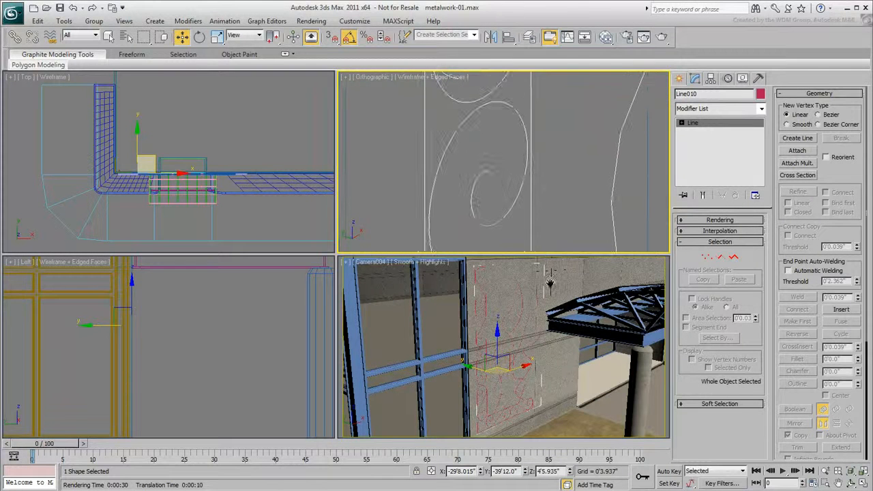
pyautogui.click(719, 219)
pyautogui.click(684, 231)
pyautogui.click(698, 243)
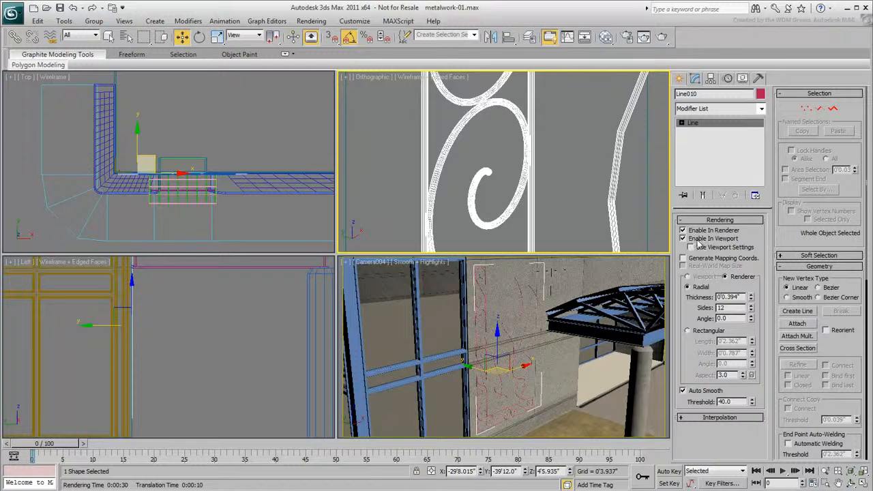
# Set the mural line's radial thickness to 0'0.921" in a shaded close-up, then test-render the Camera004 view and close the image.
pyautogui.press('F3')
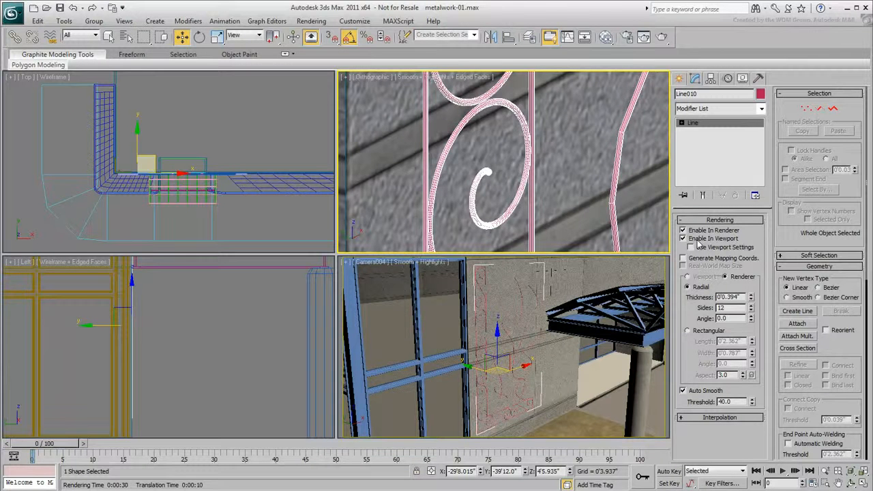
pyautogui.press('F4')
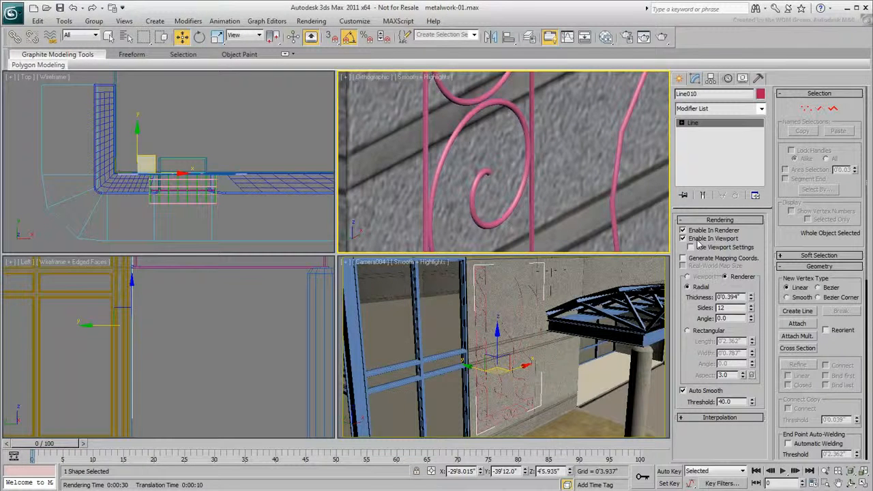
pyautogui.moveTo(750, 298); pyautogui.dragTo(736, 275)
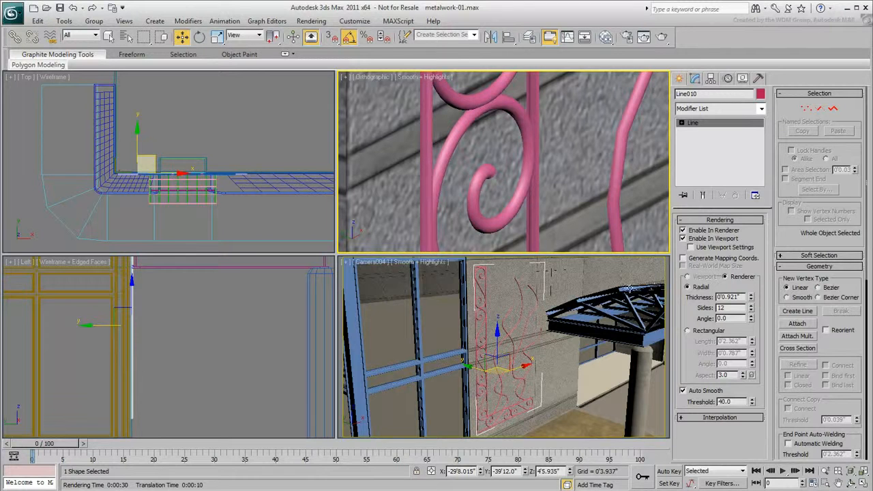
pyautogui.click(661, 37)
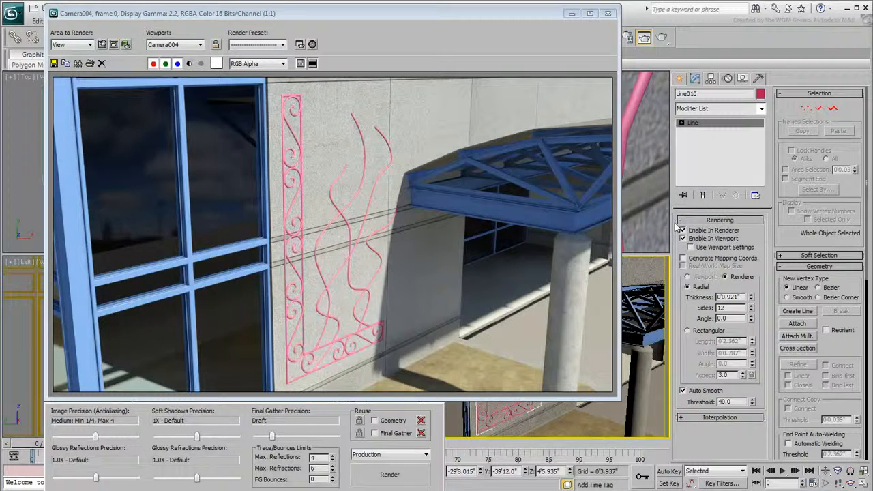
pyautogui.click(607, 13)
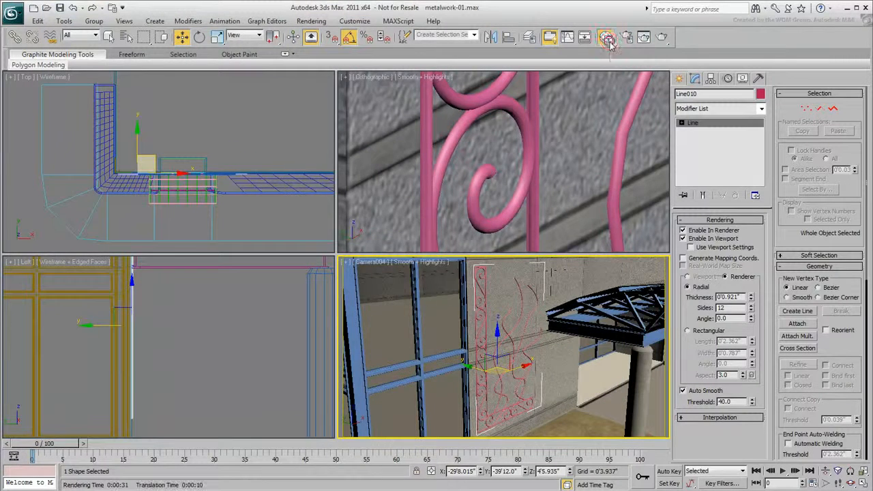
# Assign the existing Blue Metal material to the selected mural line and close the Slate Material Editor.
pyautogui.click(607, 39)
pyautogui.click(327, 170)
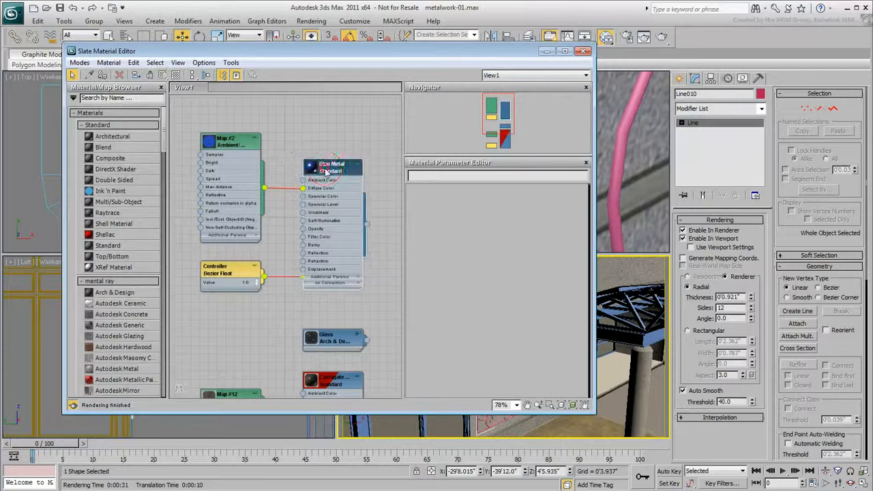
pyautogui.doubleClick(327, 171)
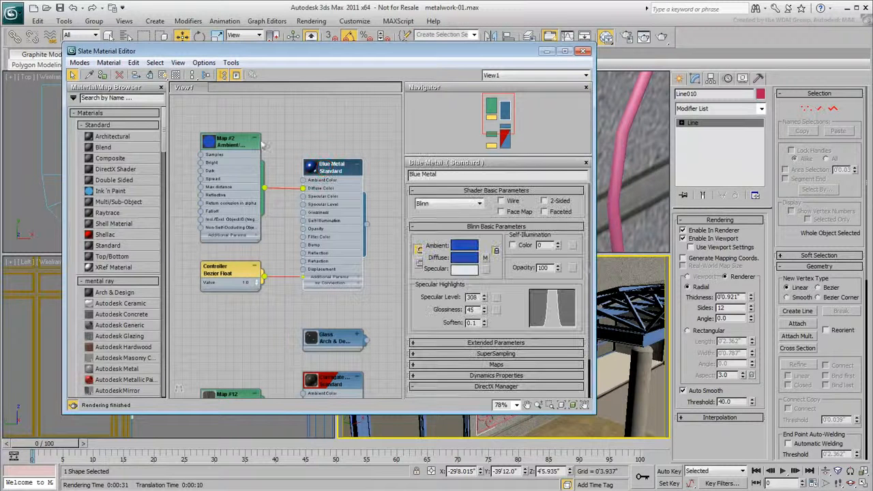
pyautogui.click(102, 75)
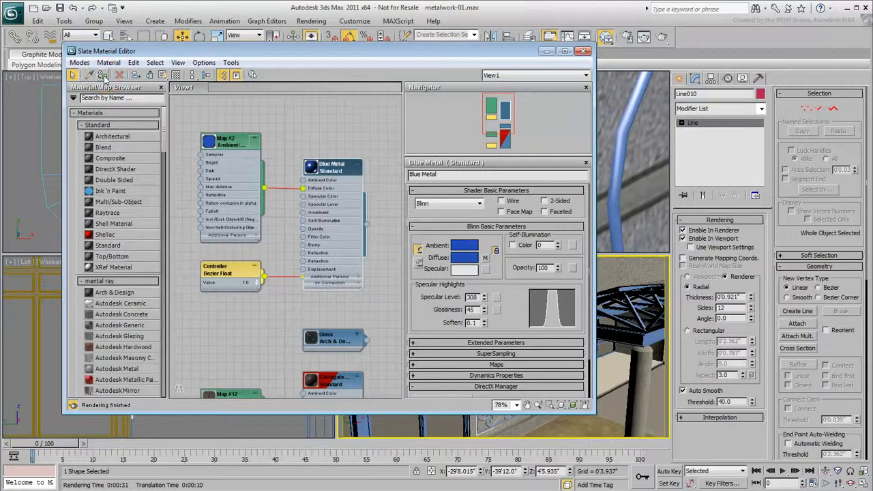
pyautogui.click(582, 53)
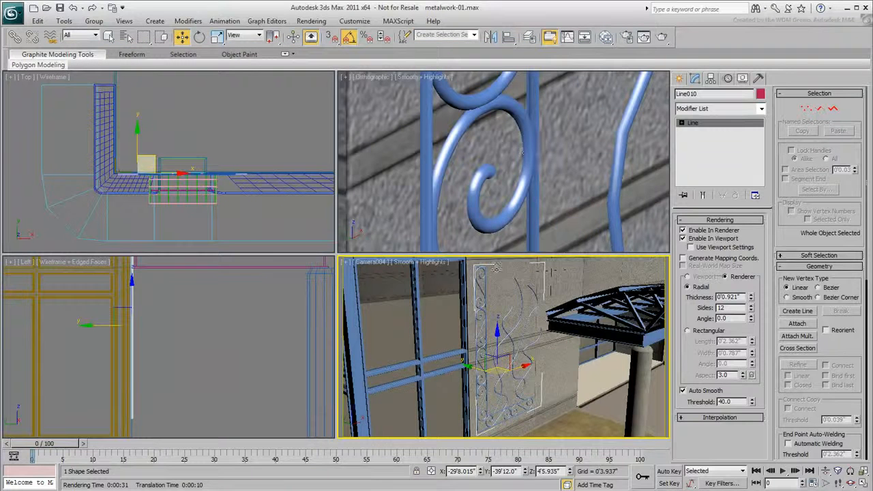
# Render the Camera004 view to check the mural's new material, and close the rendered image.
pyautogui.rightClick(518, 305)
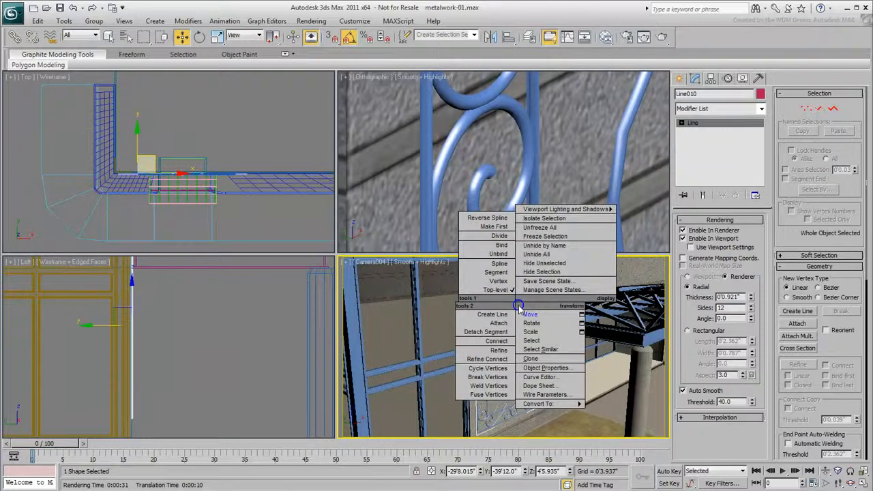
pyautogui.click(662, 39)
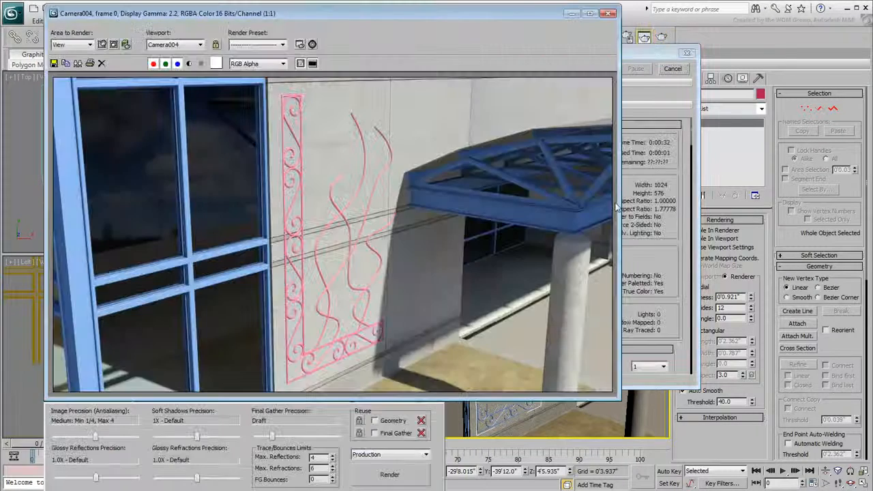
pyautogui.click(607, 13)
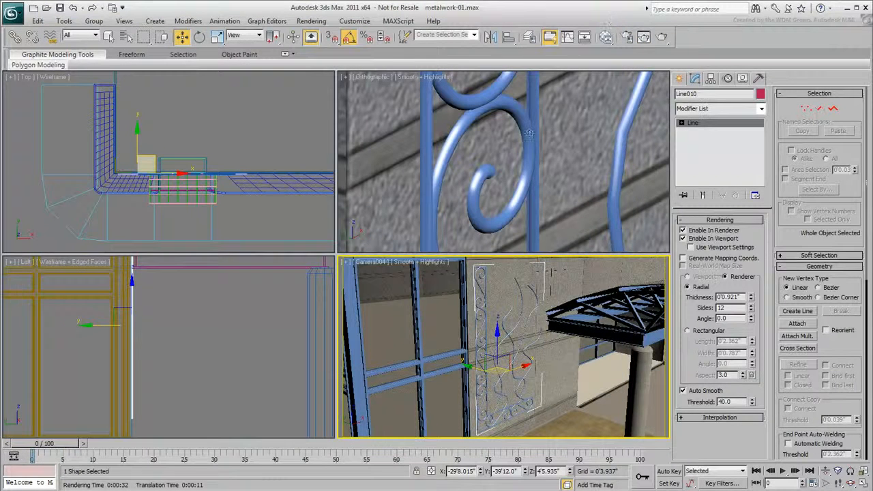
# Give the mural line a rectangular cross-section with a length of 0'3.26".
pyautogui.click(690, 331)
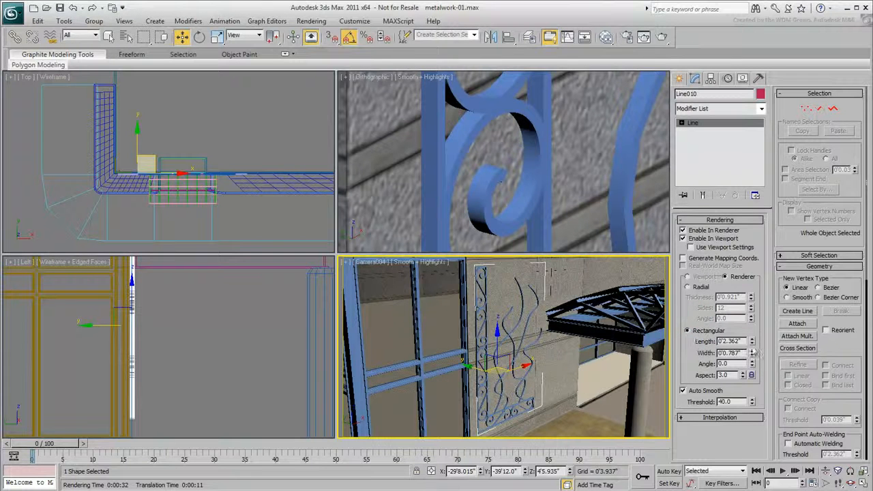
pyautogui.moveTo(751, 340); pyautogui.dragTo(751, 320)
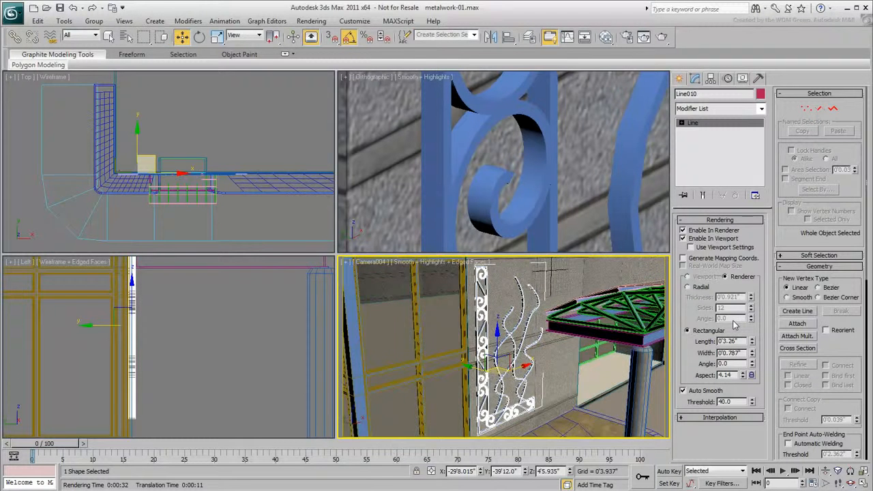
# Show edged faces on the mural close-up and turn on Adaptive interpolation for its line, comparing it with fixed steps.
pyautogui.rightClick(506, 179)
pyautogui.press('F4')
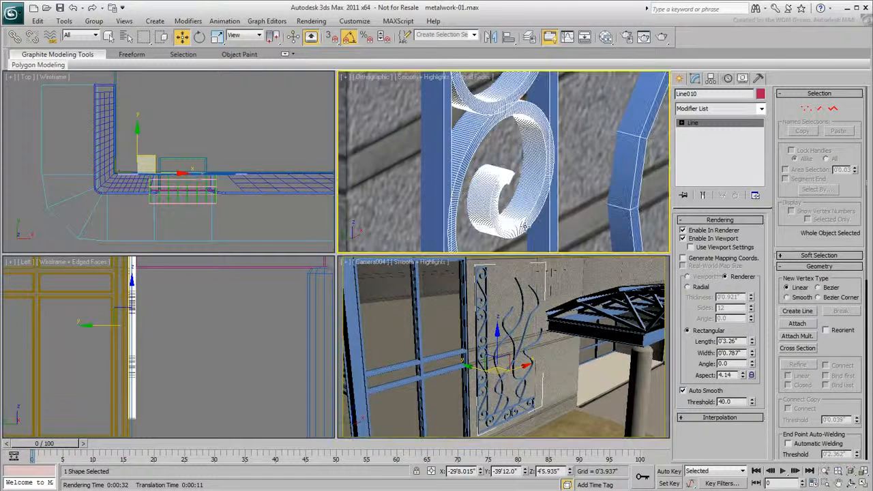
pyautogui.moveTo(556, 186); pyautogui.dragTo(535, 190, button='middle')
pyautogui.scroll(-5, 535, 190)
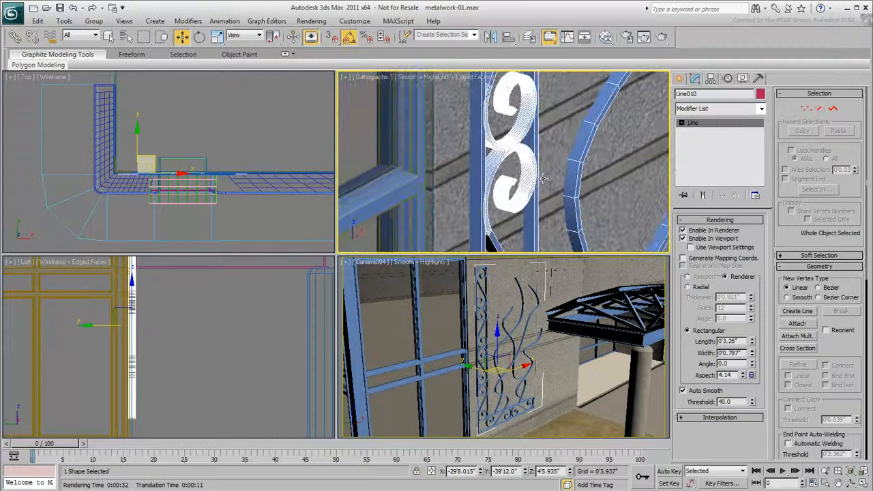
pyautogui.click(719, 417)
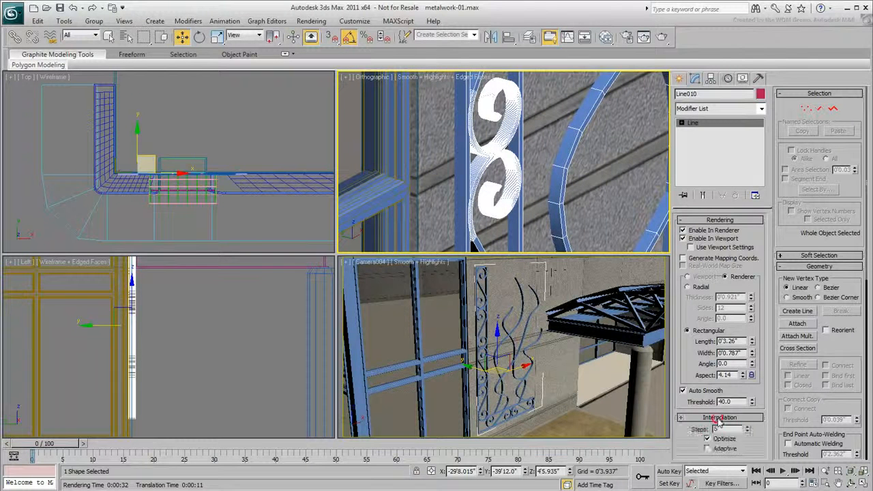
pyautogui.click(707, 448)
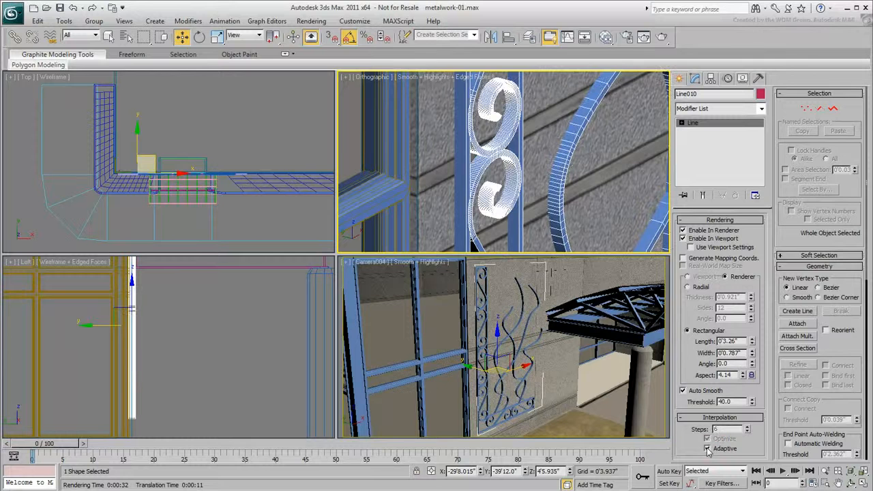
pyautogui.click(707, 448)
pyautogui.click(707, 448)
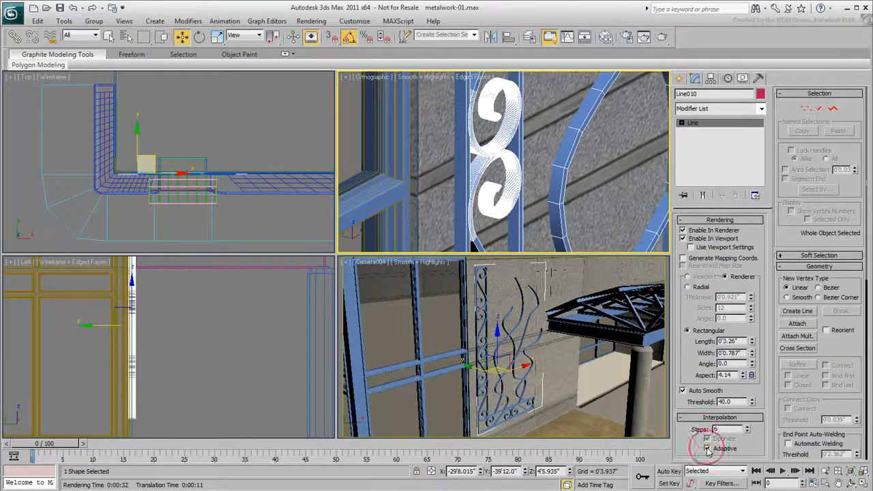
# Render the Camera004 view to examine the rectangular, adaptively smoothed metalwork, and close the rendered image.
pyautogui.rightClick(584, 334)
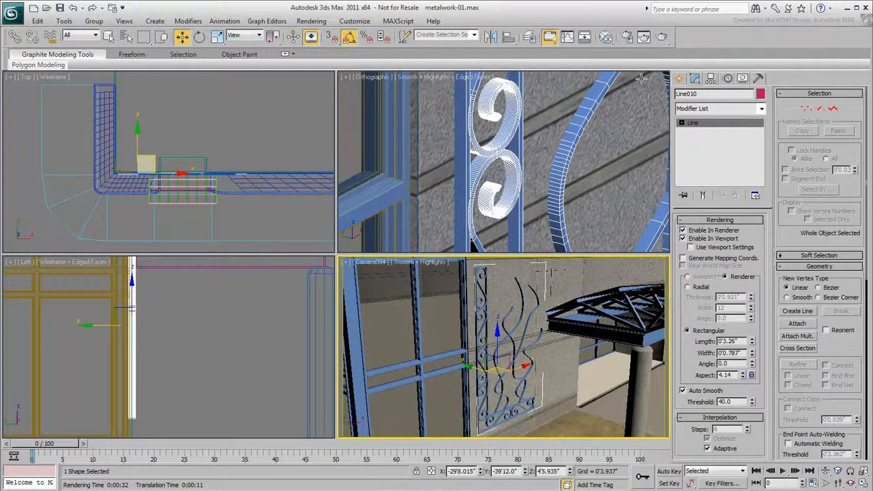
pyautogui.click(662, 37)
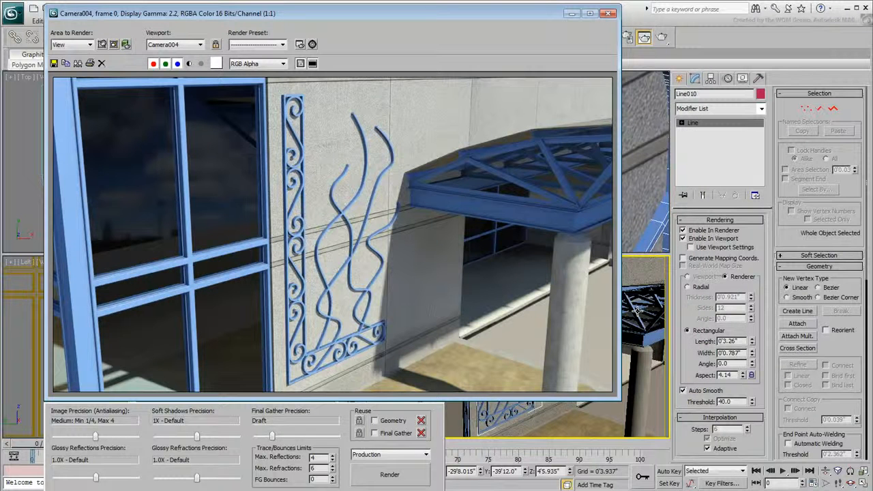
pyautogui.click(609, 15)
# Select the grid helper in a wireframe Front view, reactivate the home grid, clear the selection and make the Camera004 view active.
pyautogui.scroll(3, 544, 176)
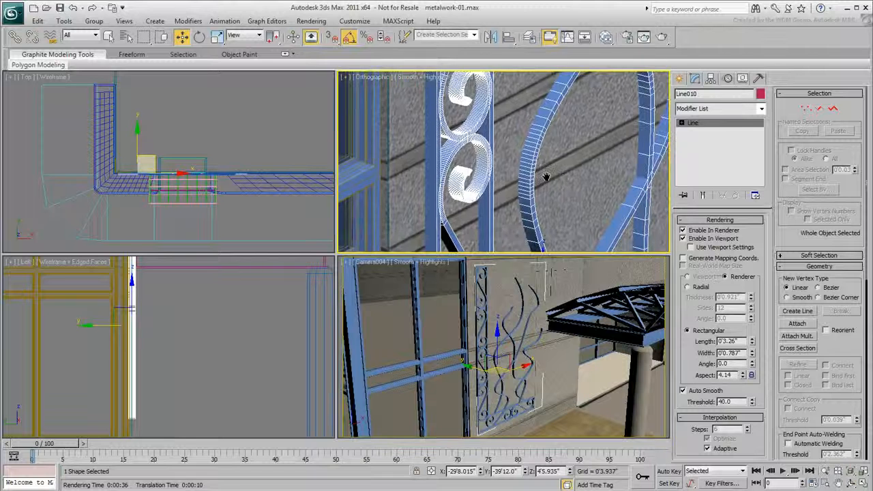
pyautogui.press('f')
pyautogui.press('F3')
pyautogui.click(540, 193)
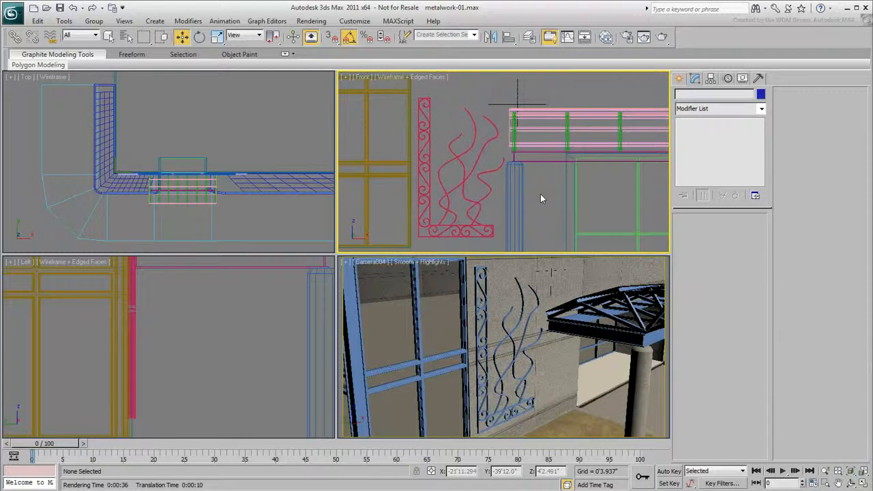
pyautogui.moveTo(516, 105); pyautogui.dragTo(545, 128)
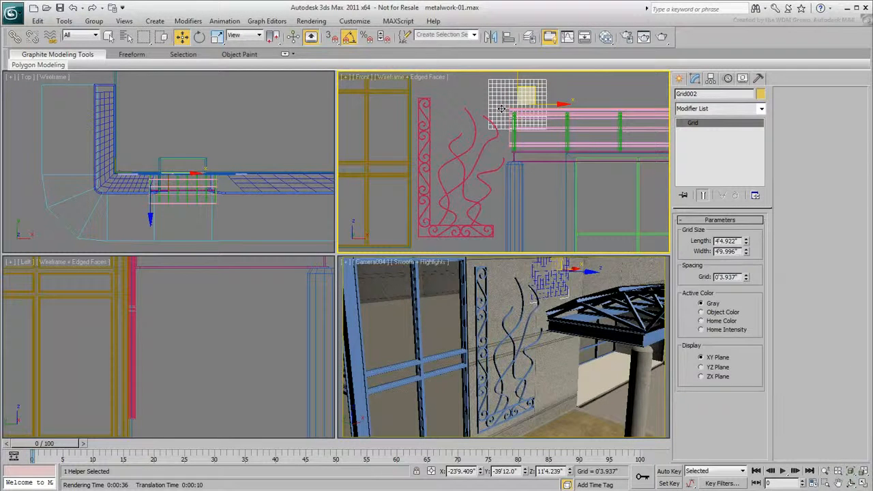
pyautogui.rightClick(493, 107)
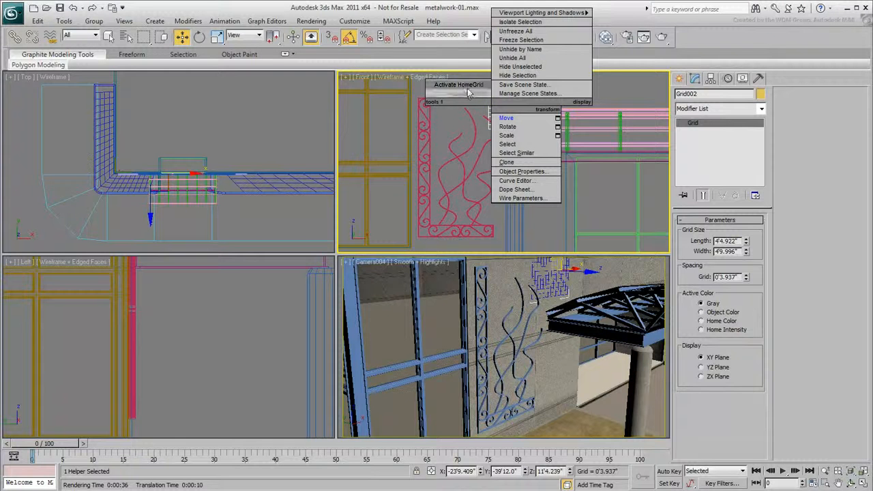
pyautogui.click(469, 94)
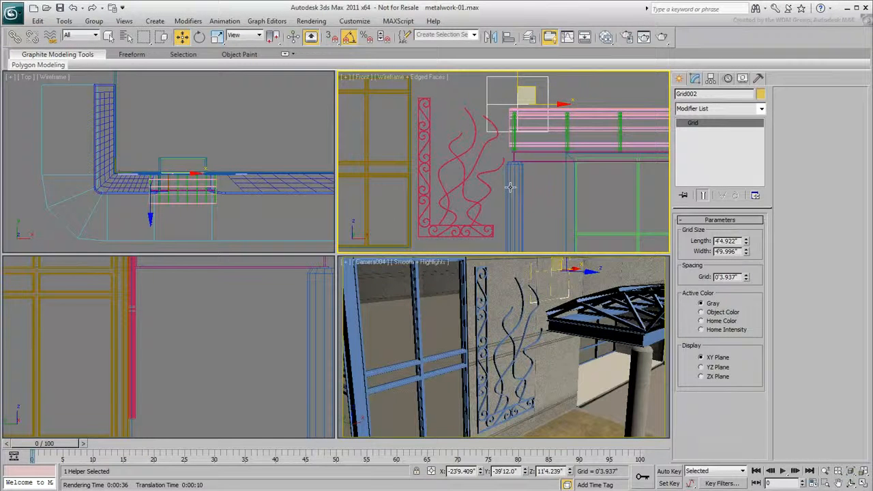
pyautogui.click(532, 199)
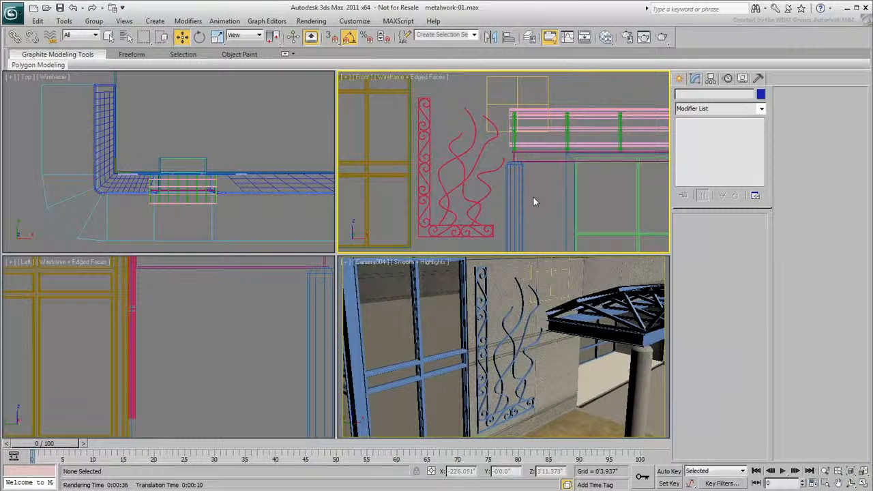
pyautogui.click(518, 306)
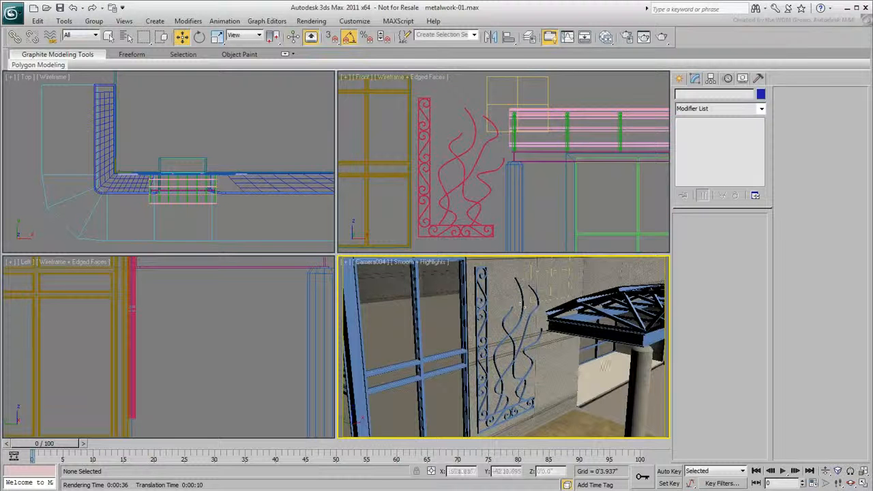